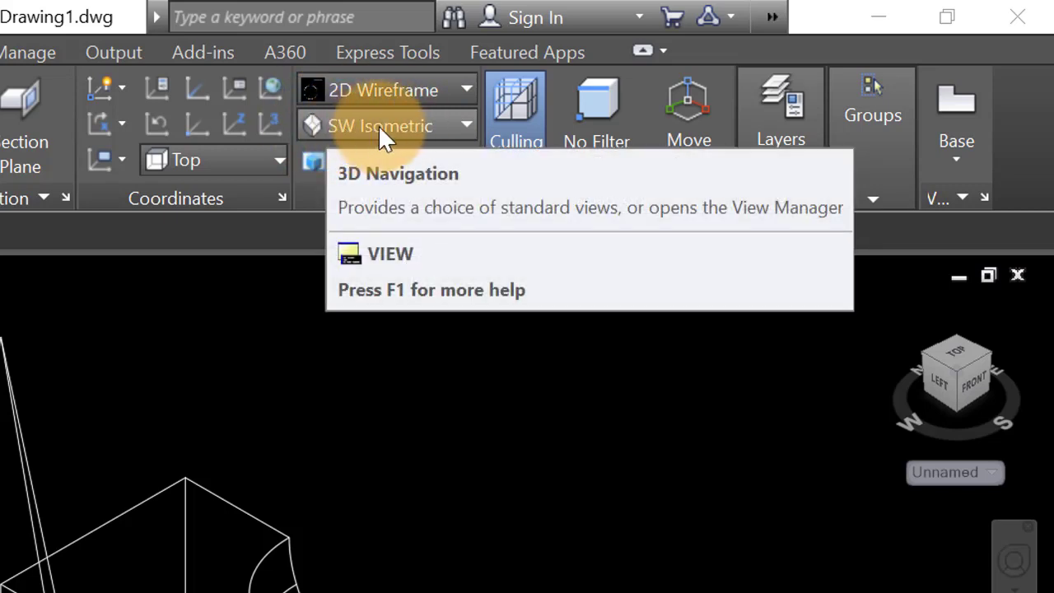
# - View the cone and notched box from the SE Isometric direction and from the NW Isometric direction
pyautogui.click(464, 123)
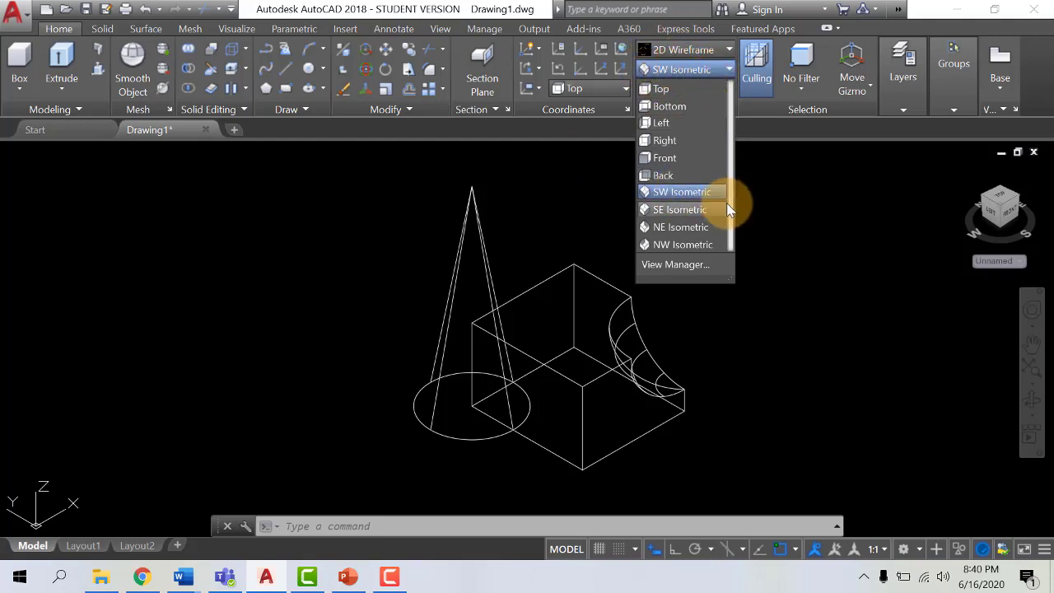
pyautogui.click(680, 212)
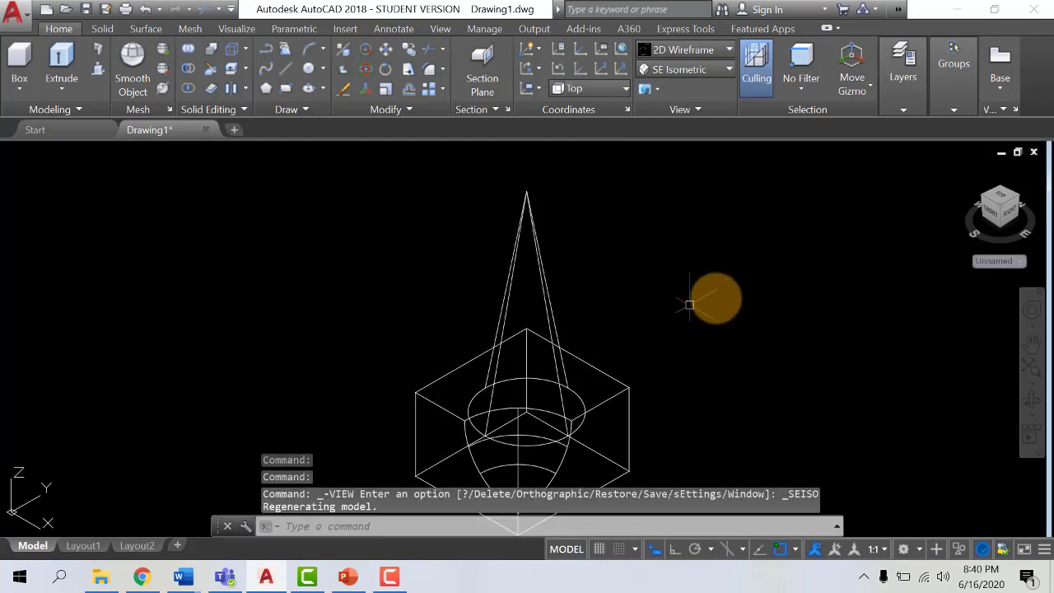
pyautogui.moveTo(716, 296); pyautogui.dragTo(699, 231, button='middle')
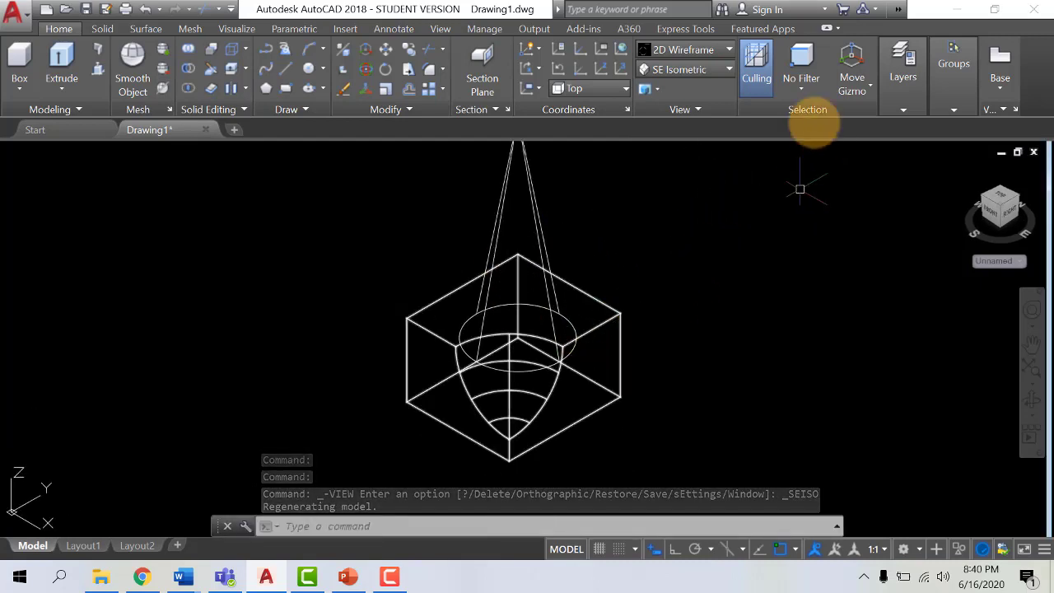
pyautogui.click(730, 70)
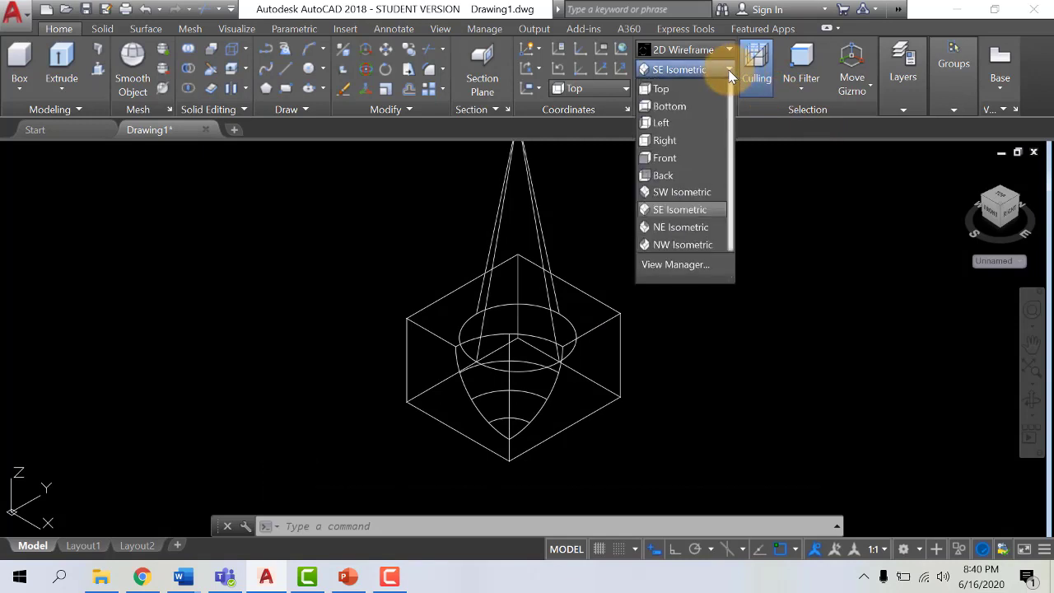
pyautogui.click(672, 246)
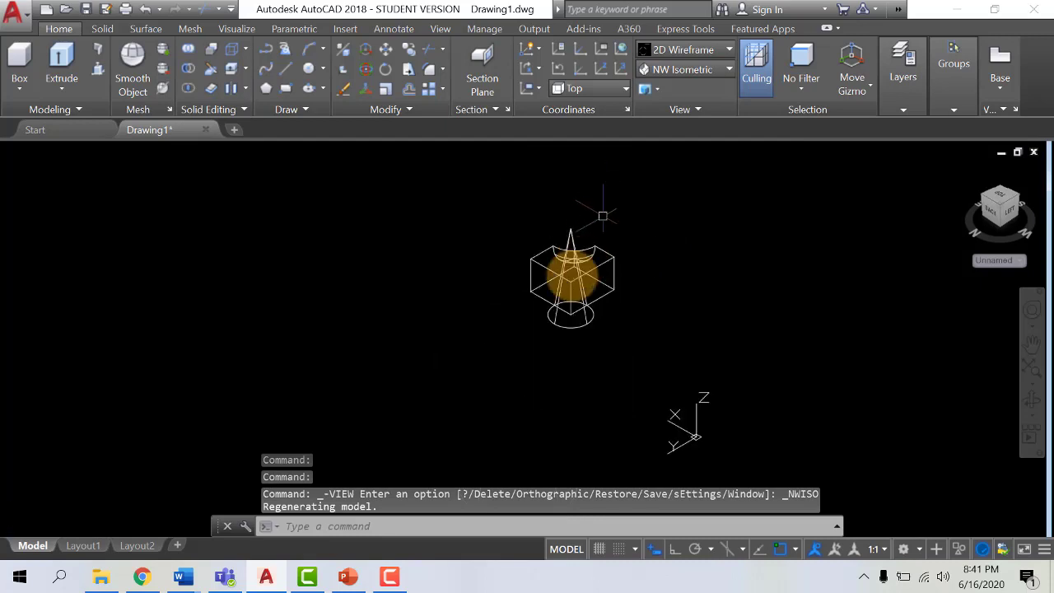
pyautogui.scroll(4, 625, 288)
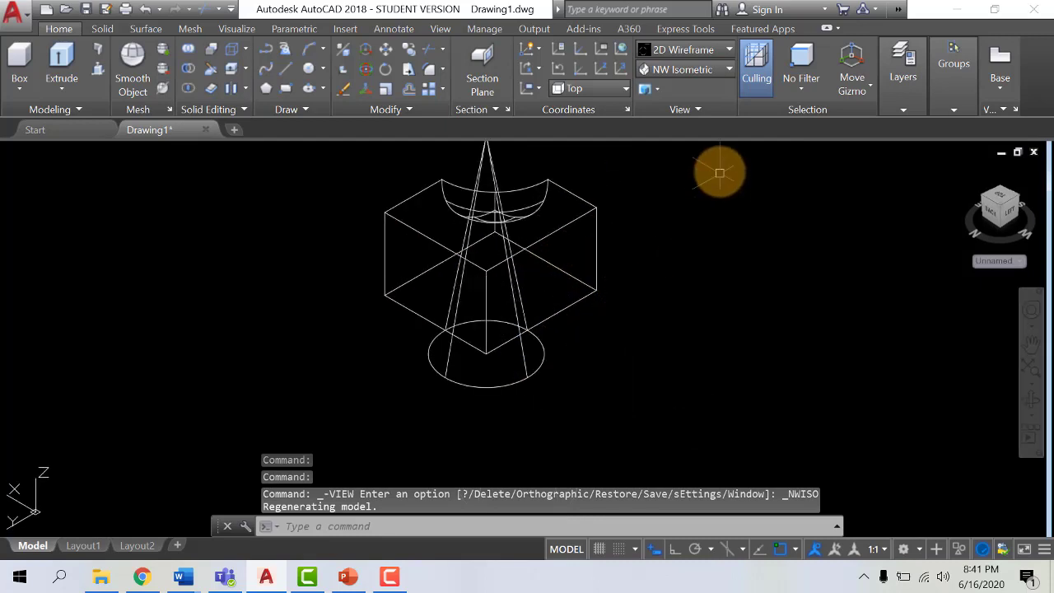
# - View the model from the Top and return it to the SW Isometric view
pyautogui.click(719, 69)
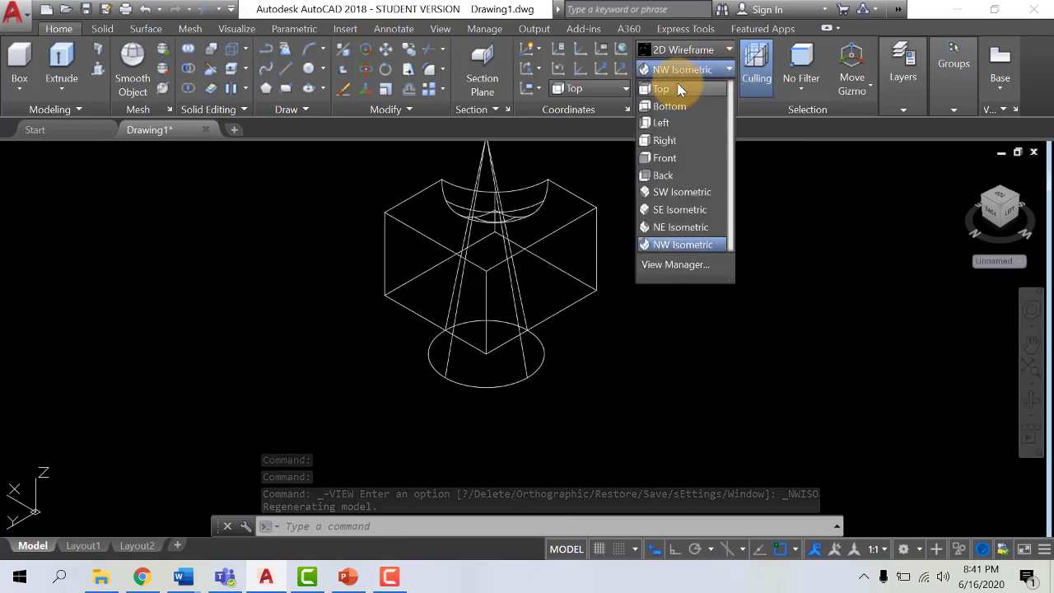
pyautogui.click(680, 89)
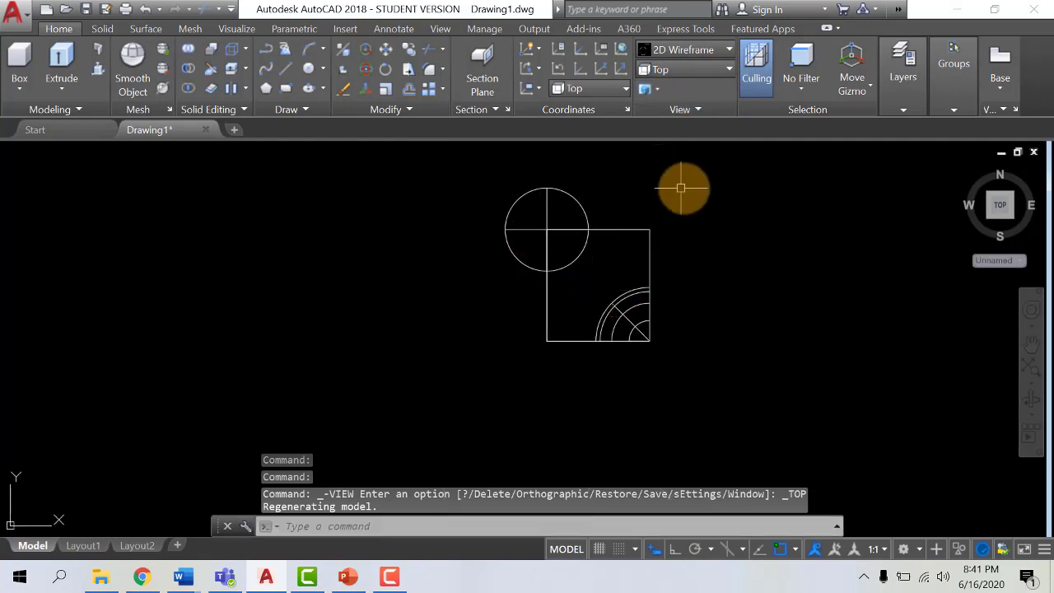
pyautogui.click(730, 69)
pyautogui.click(682, 146)
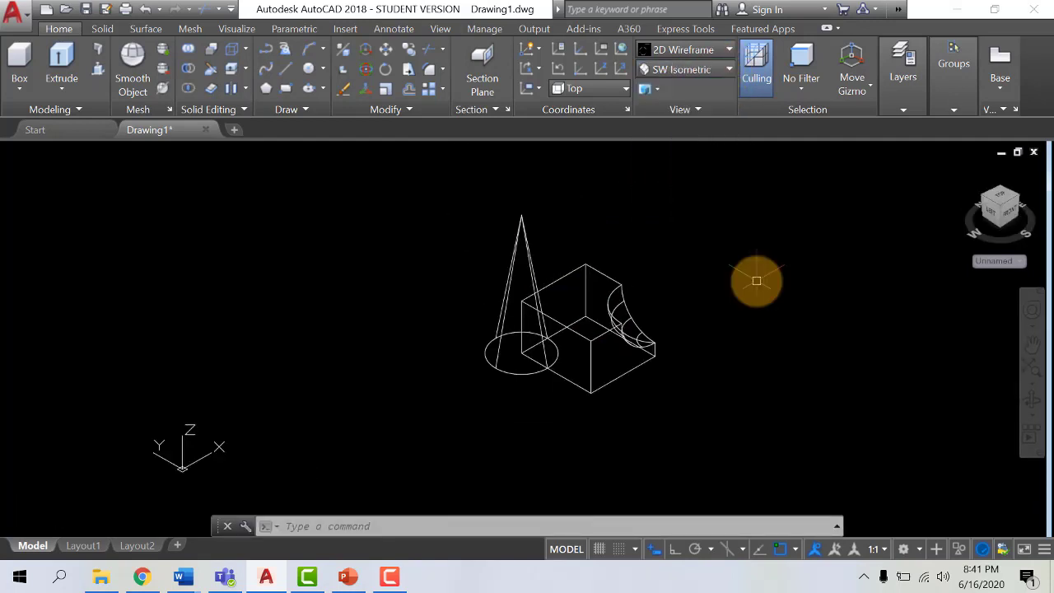
pyautogui.click(727, 71)
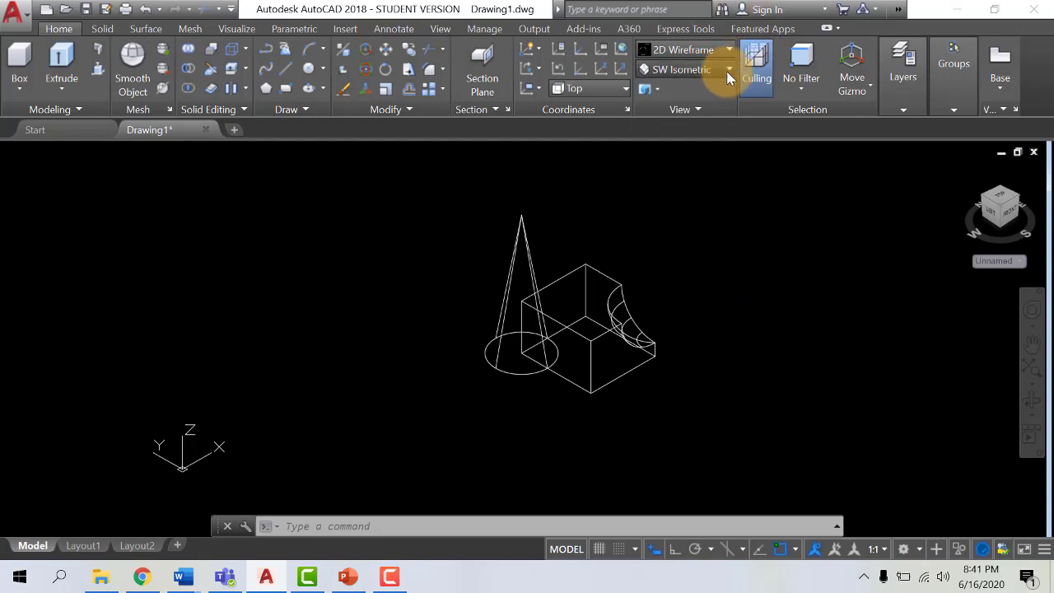
pyautogui.click(795, 262)
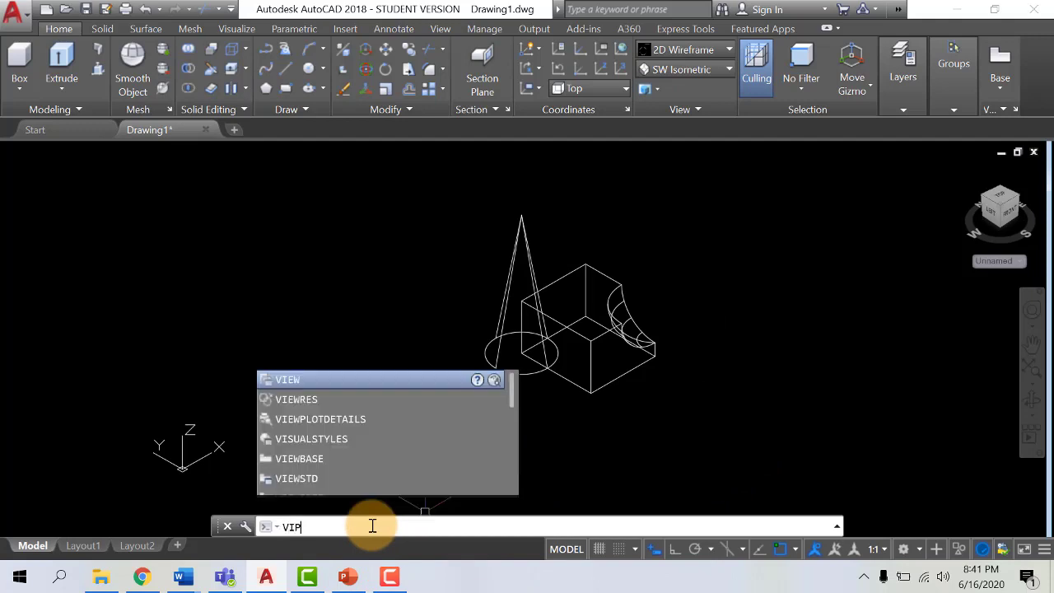
# - Use Viewpoint Presets to set the viewing angles to 210° from the X axis and 25° from the XY plane, absolute to WCS
pyautogui.write('P')
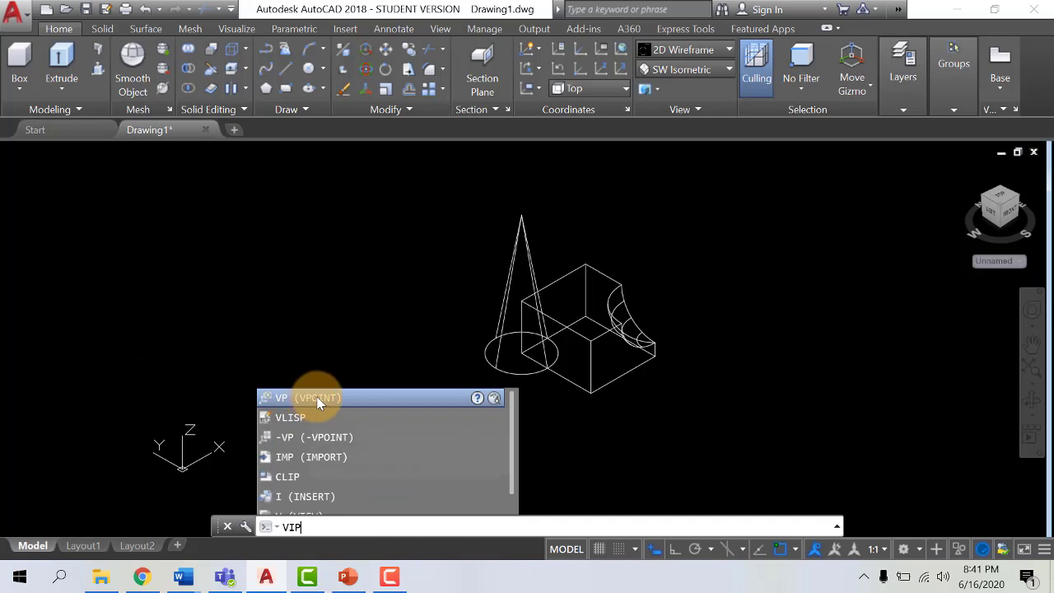
pyautogui.click(379, 397)
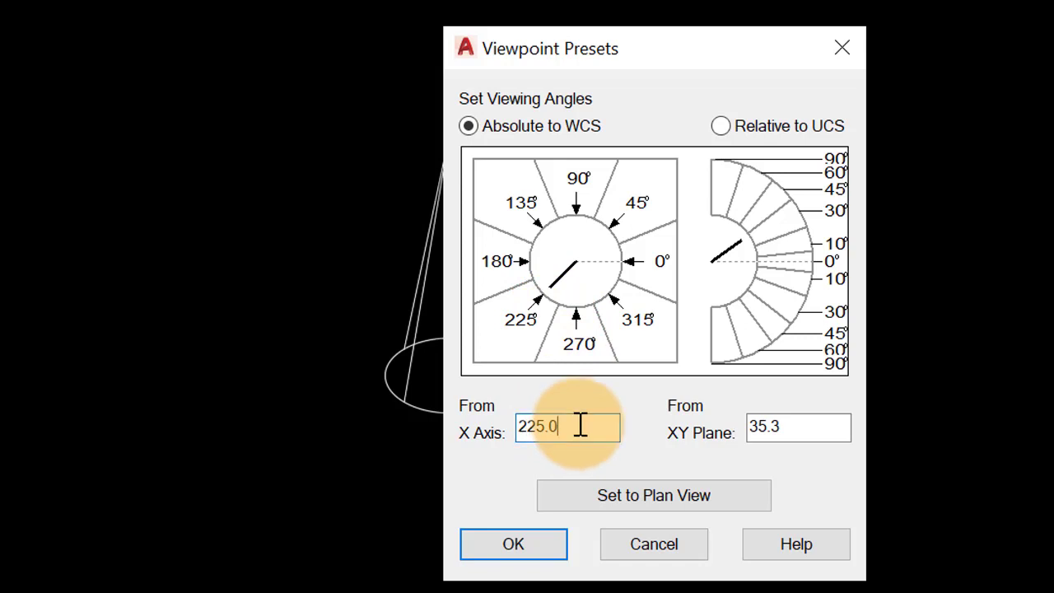
pyautogui.moveTo(581, 425); pyautogui.dragTo(483, 423)
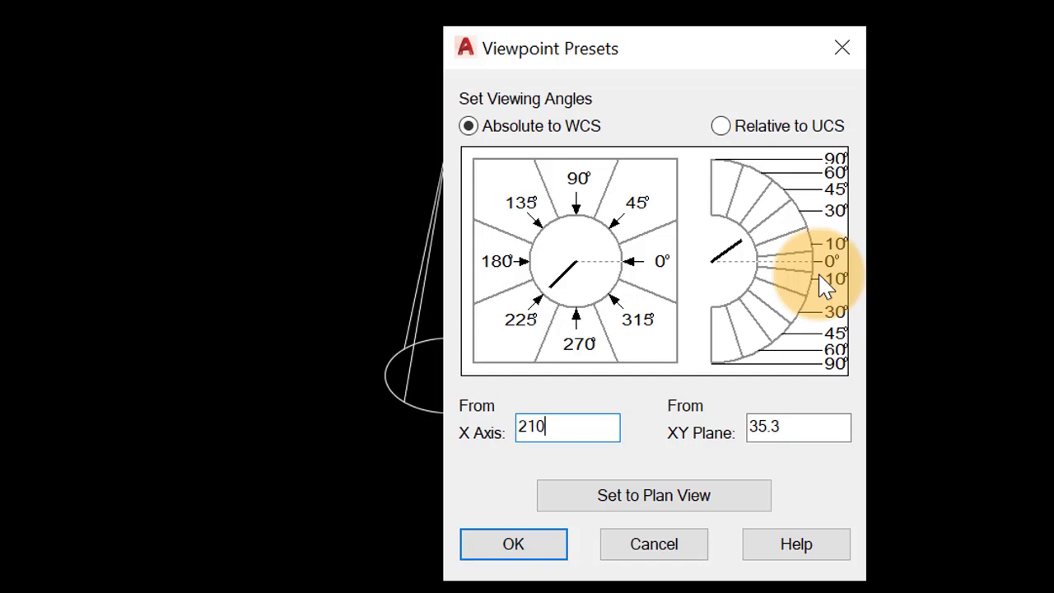
pyautogui.click(752, 250)
pyautogui.click(740, 236)
pyautogui.click(758, 255)
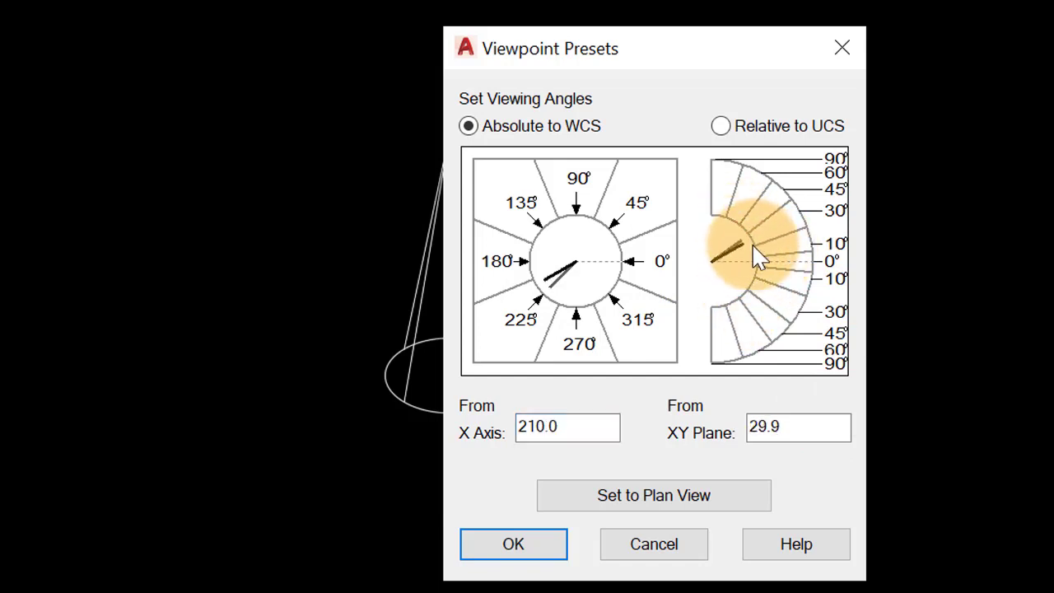
pyautogui.doubleClick(791, 426)
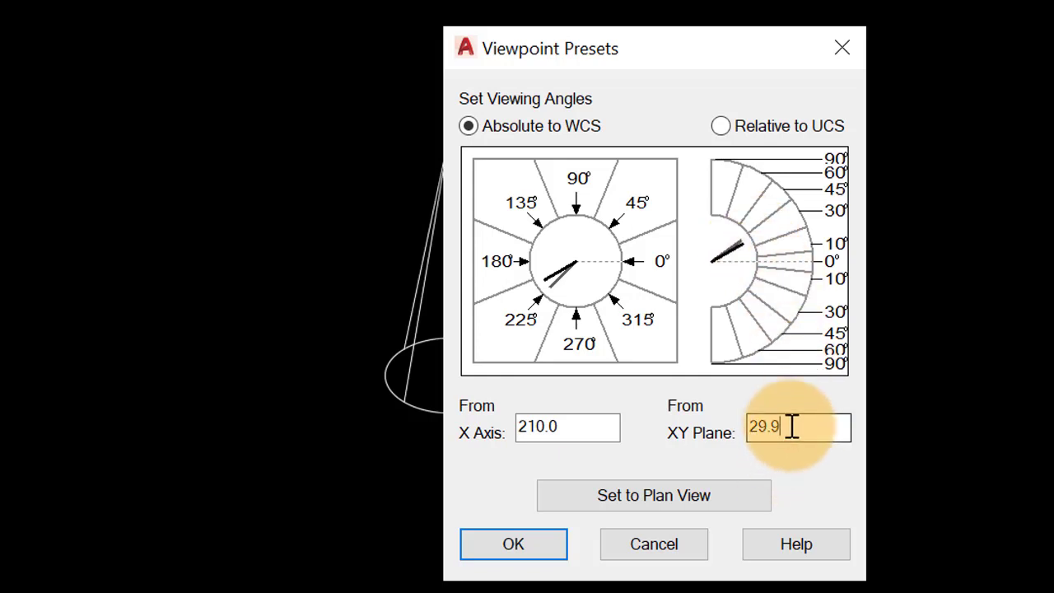
pyautogui.write('25')
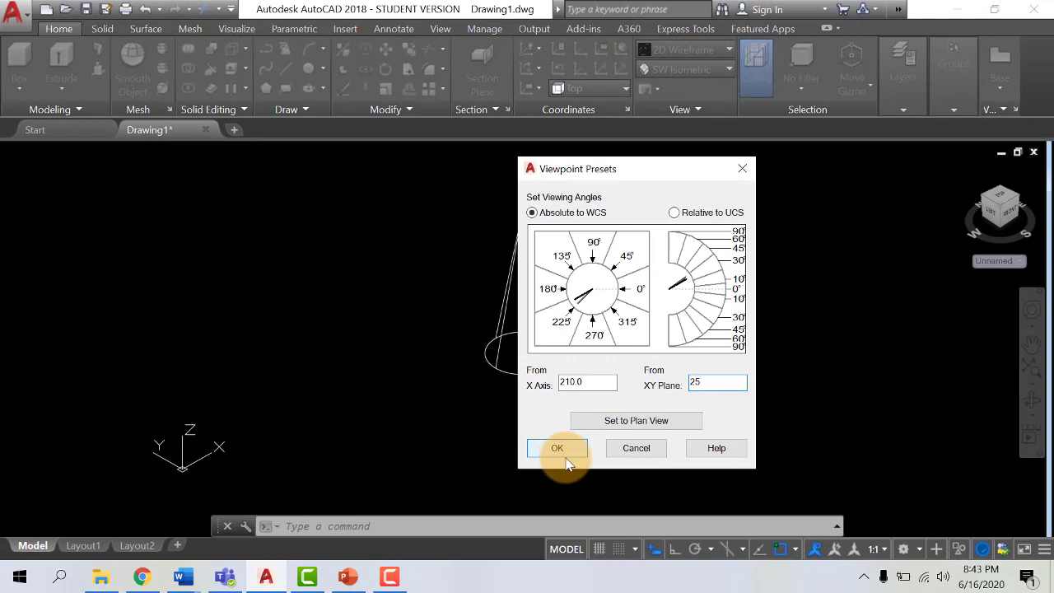
pyautogui.click(562, 449)
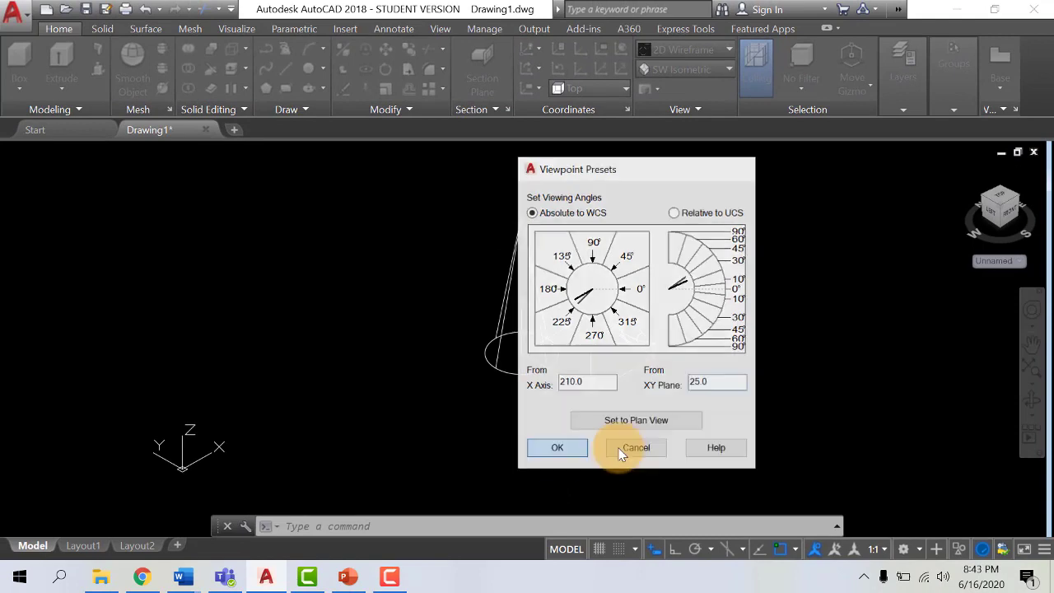
pyautogui.keyDown('shift'); pyautogui.moveTo(730, 388); pyautogui.dragTo(690, 298, button='middle'); pyautogui.keyUp('shift')
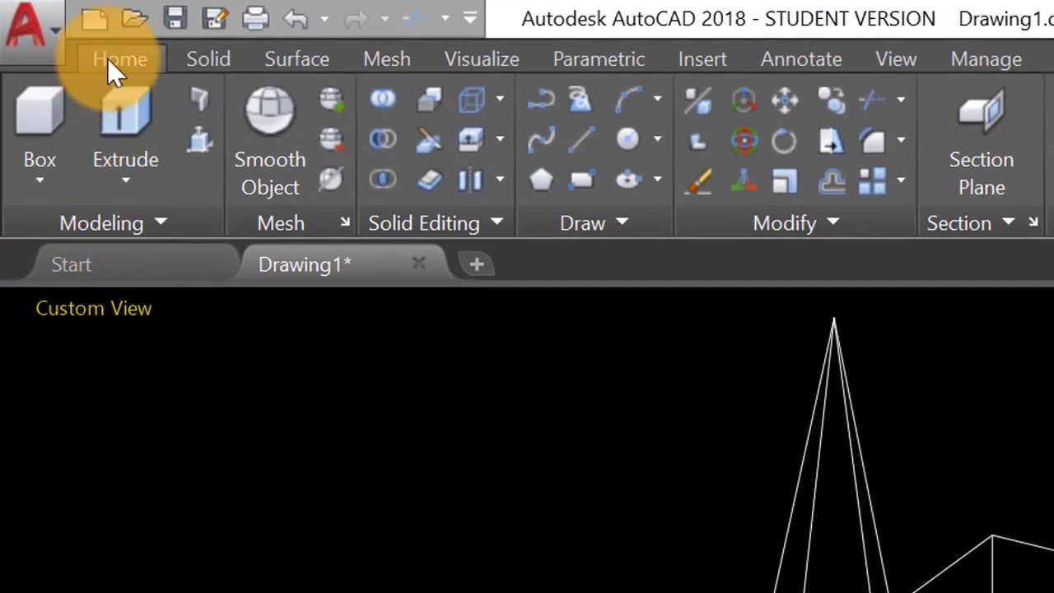
# - Display the cone and box in the Conceptual visual style, followed by the Hidden style
pyautogui.click(109, 58)
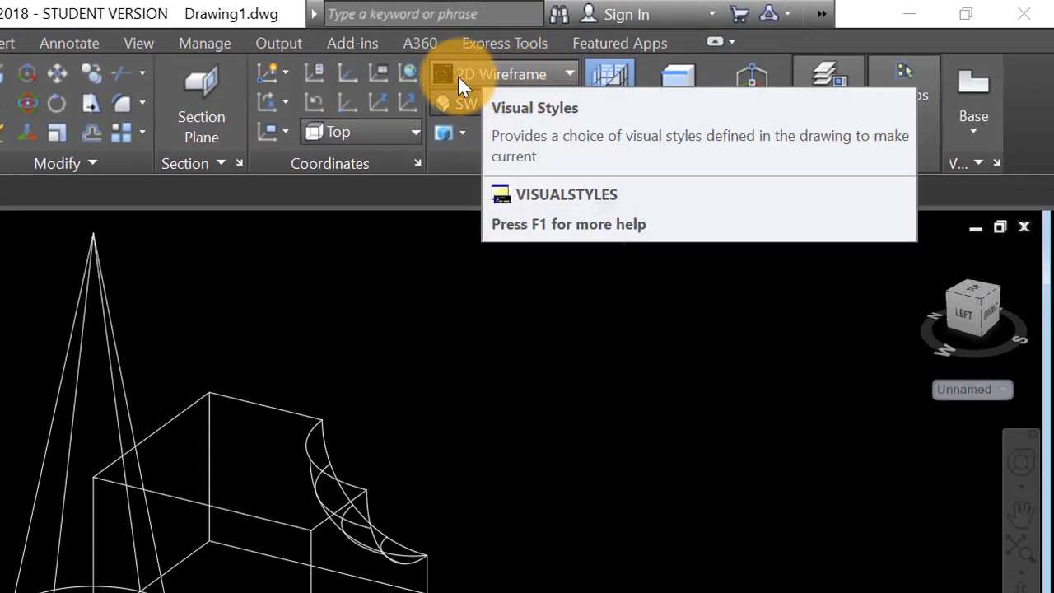
pyautogui.click(570, 75)
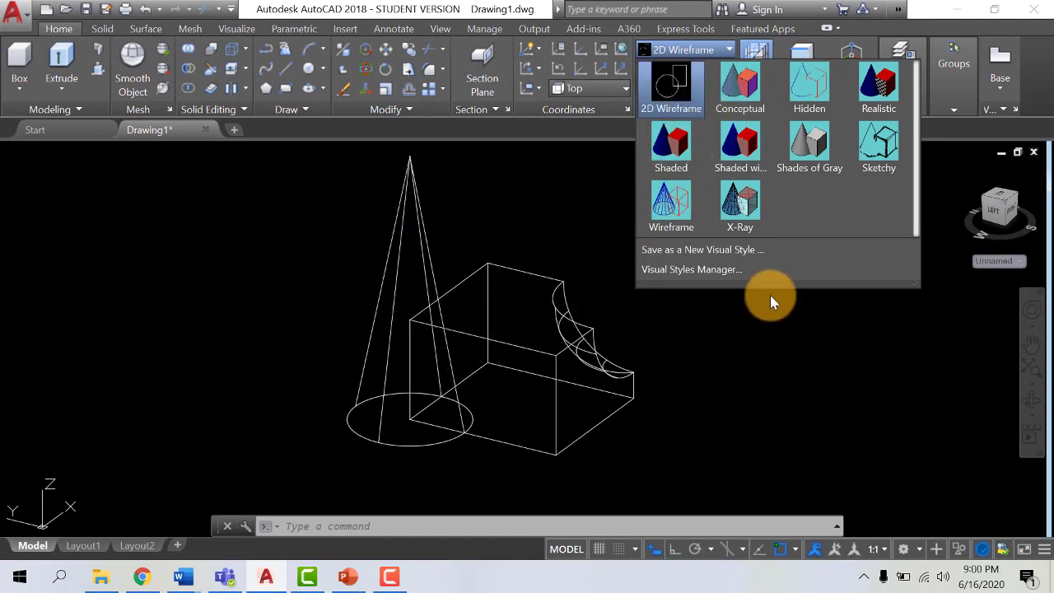
pyautogui.click(738, 85)
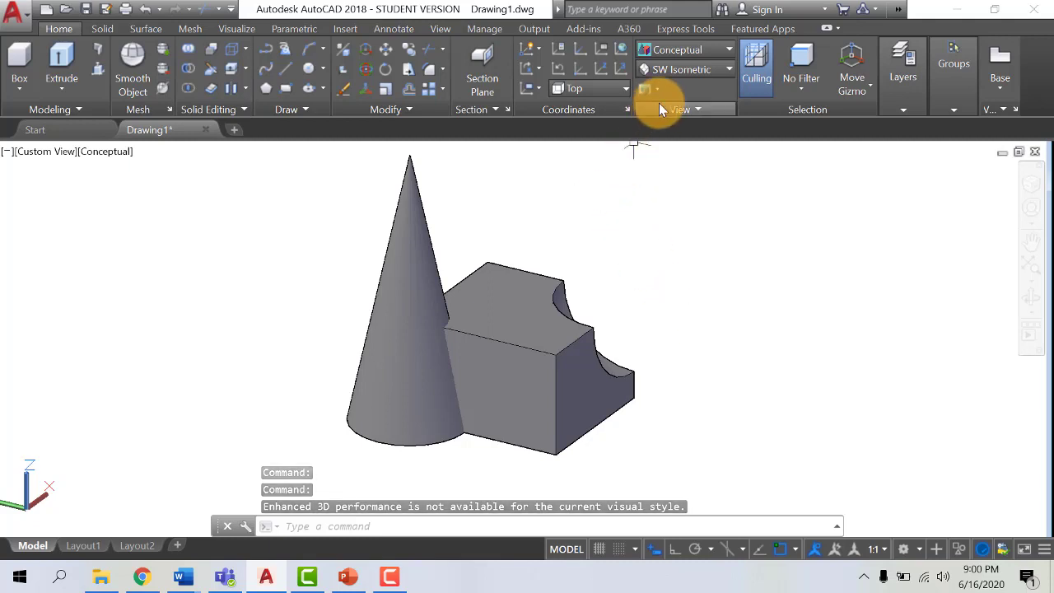
pyautogui.click(727, 51)
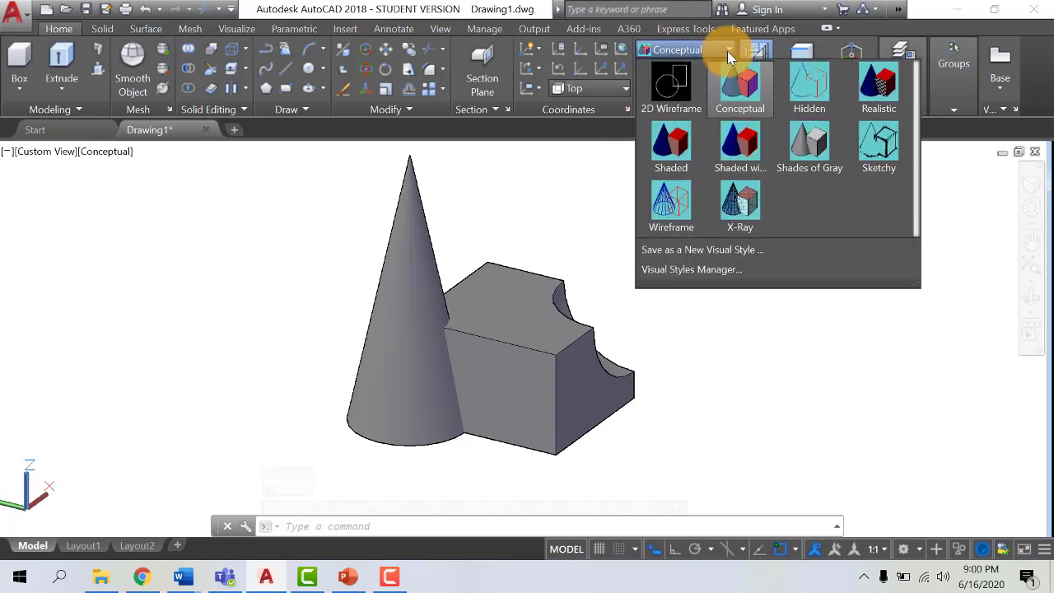
pyautogui.click(822, 99)
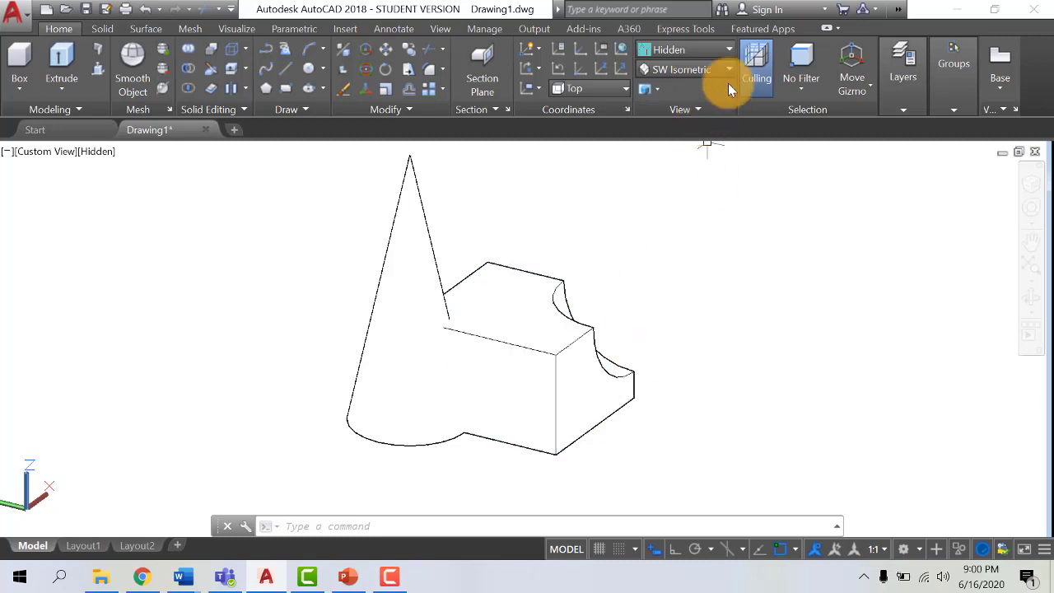
# - Display the model in the Realistic visual style, followed by the Shaded style
pyautogui.click(729, 47)
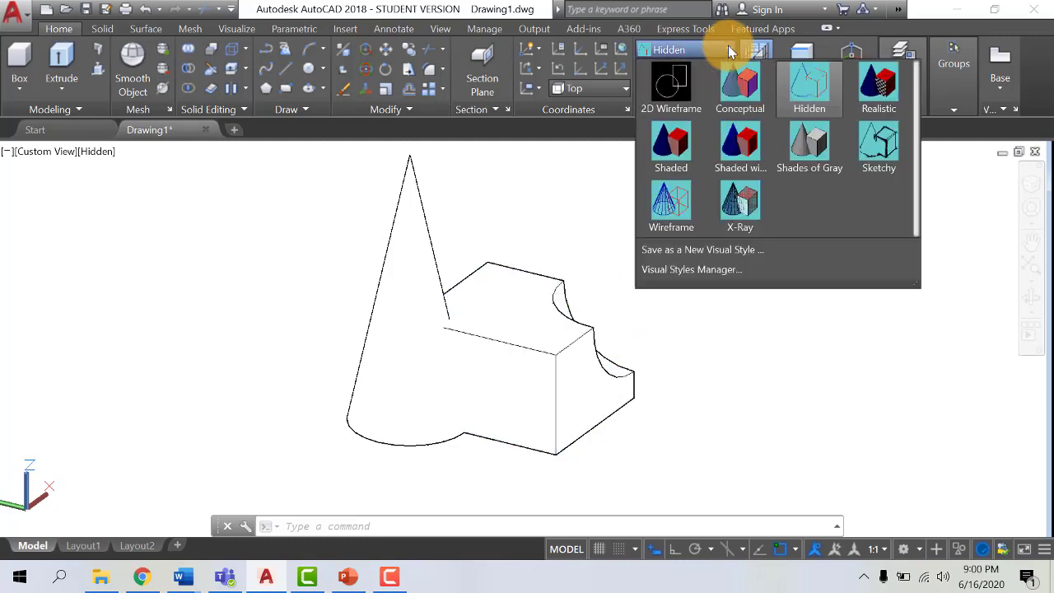
pyautogui.click(881, 92)
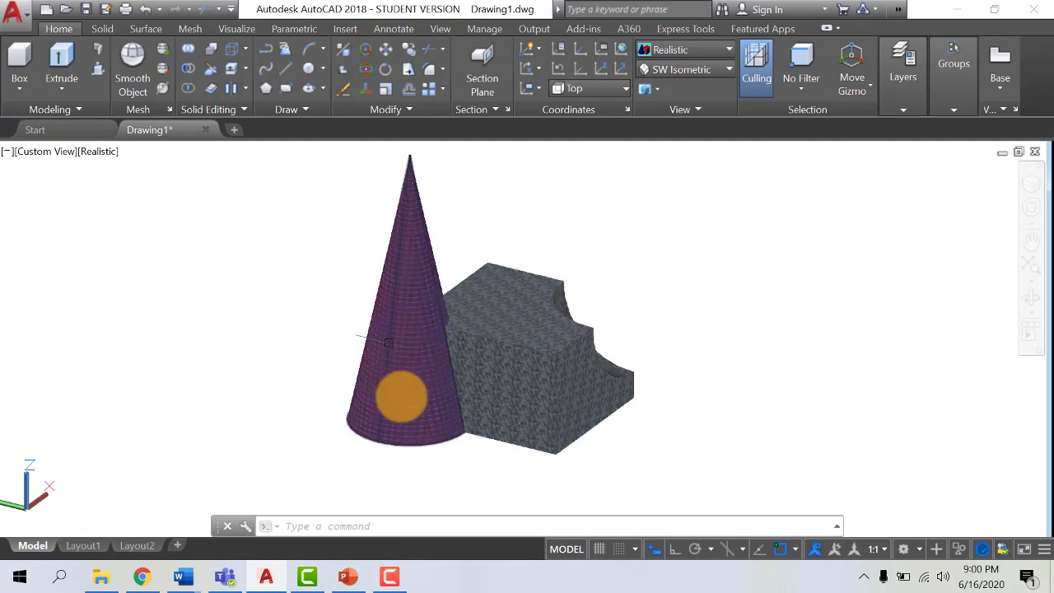
pyautogui.click(728, 52)
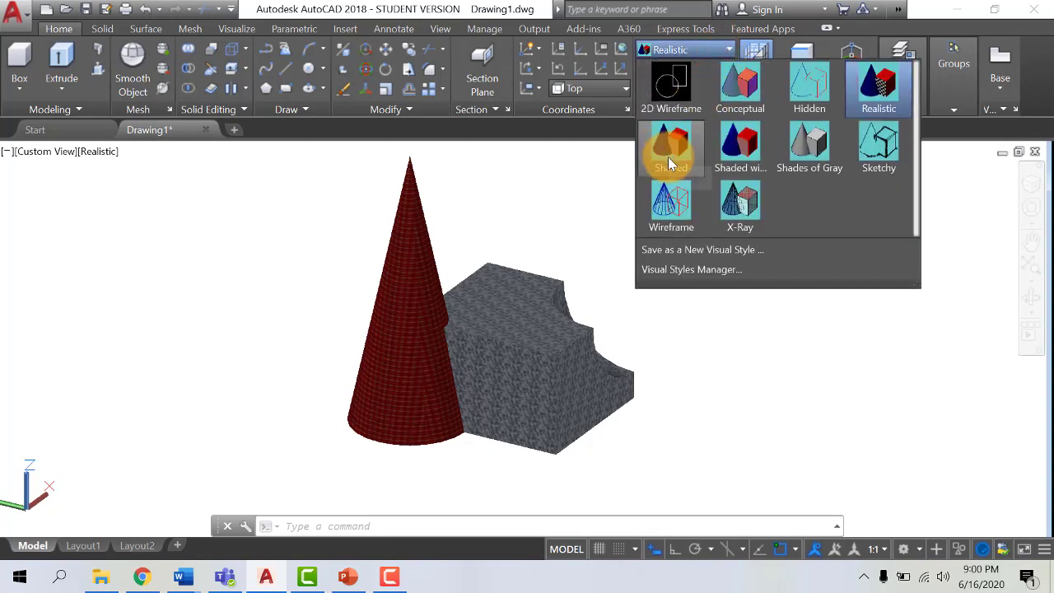
pyautogui.click(670, 145)
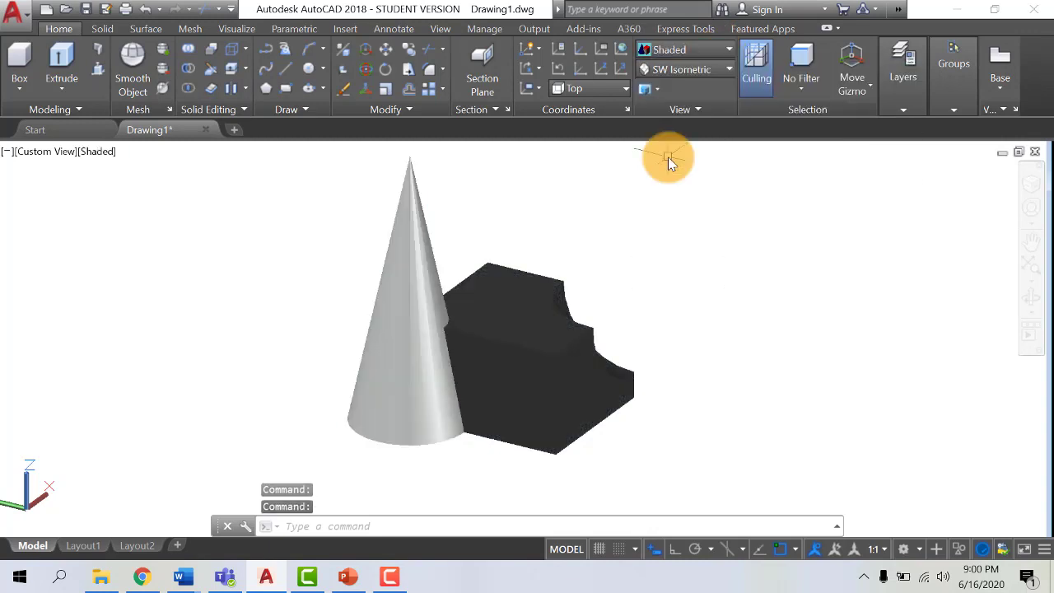
# - Display the model in the Shaded with edges visual style, followed by the Shades of Gray style
pyautogui.click(728, 51)
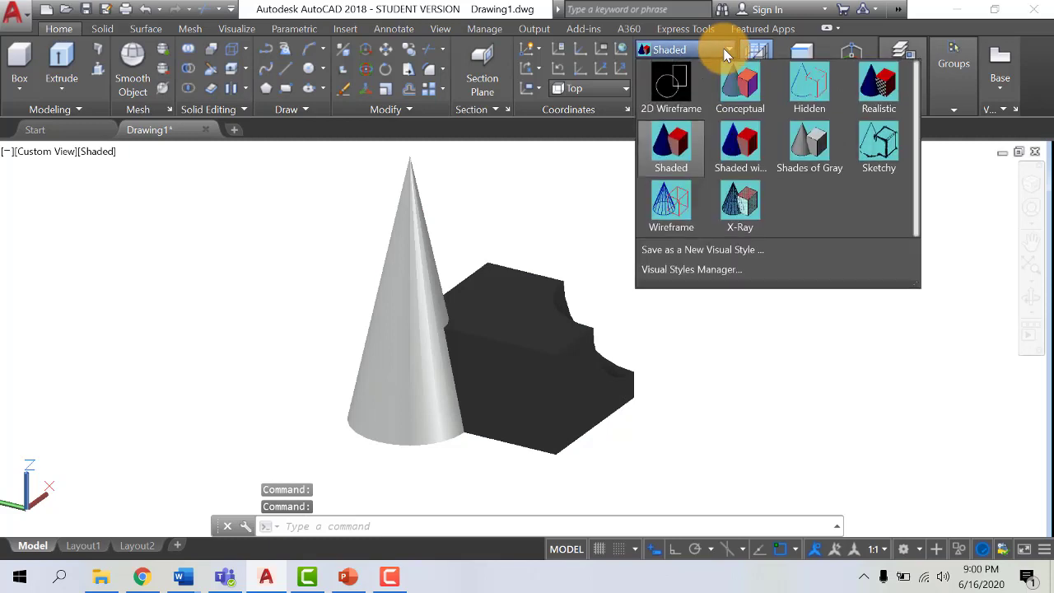
pyautogui.click(739, 144)
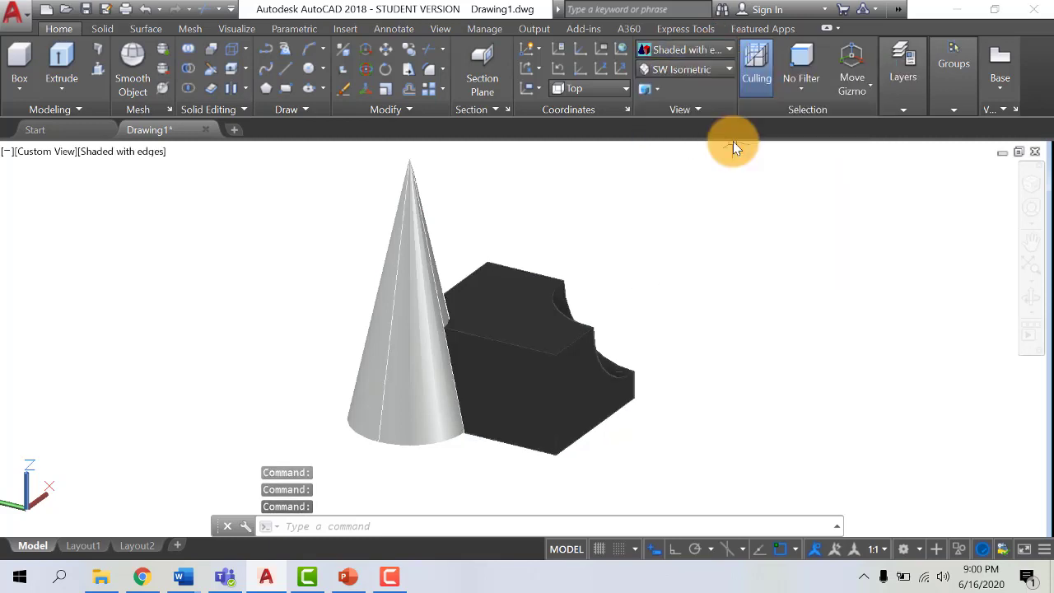
pyautogui.click(729, 50)
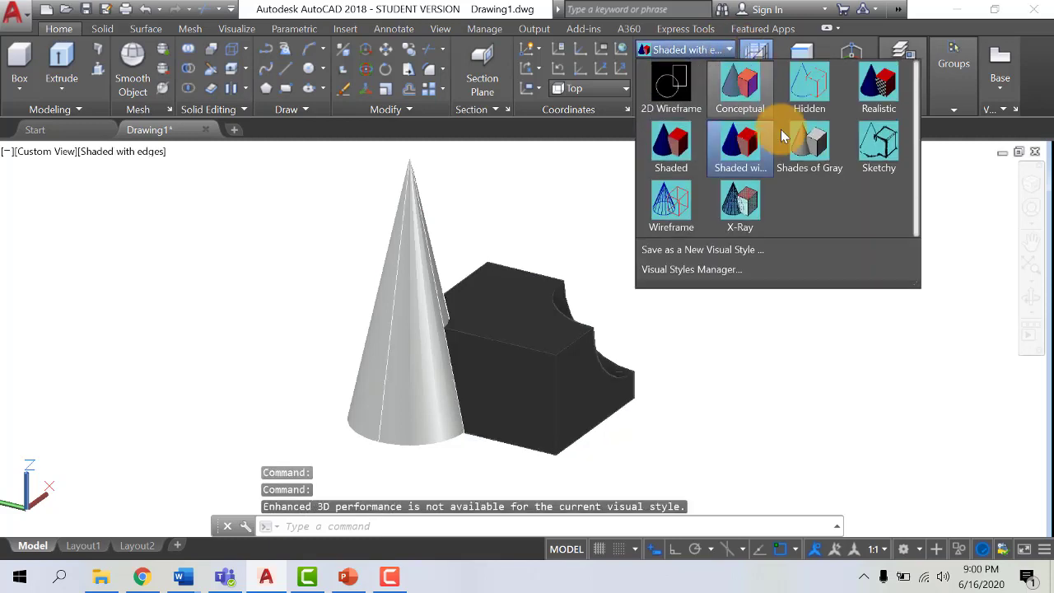
pyautogui.click(818, 150)
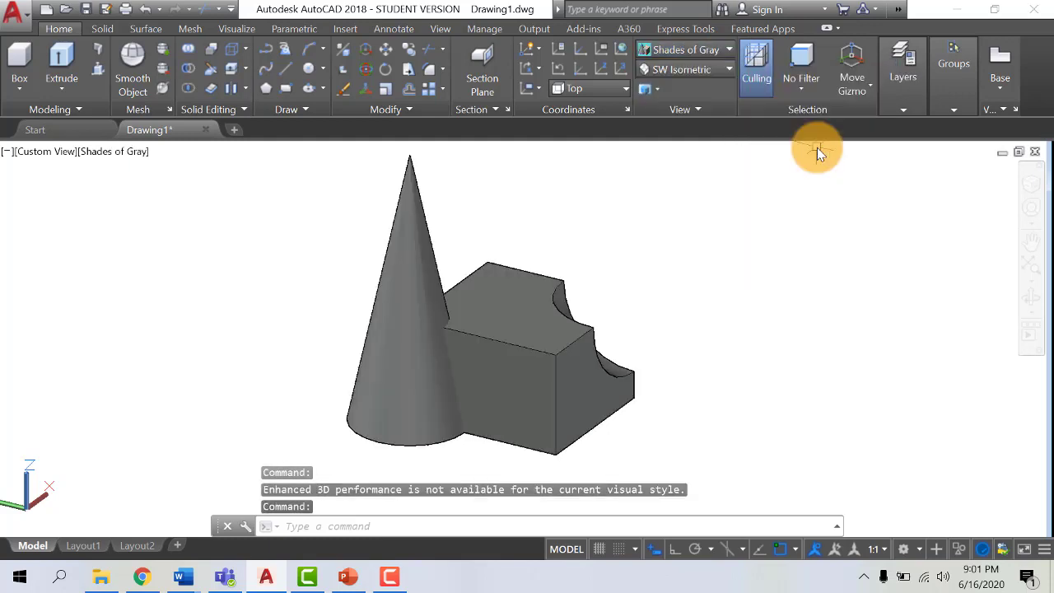
# - Apply the Sketchy visual style to the model
pyautogui.click(728, 50)
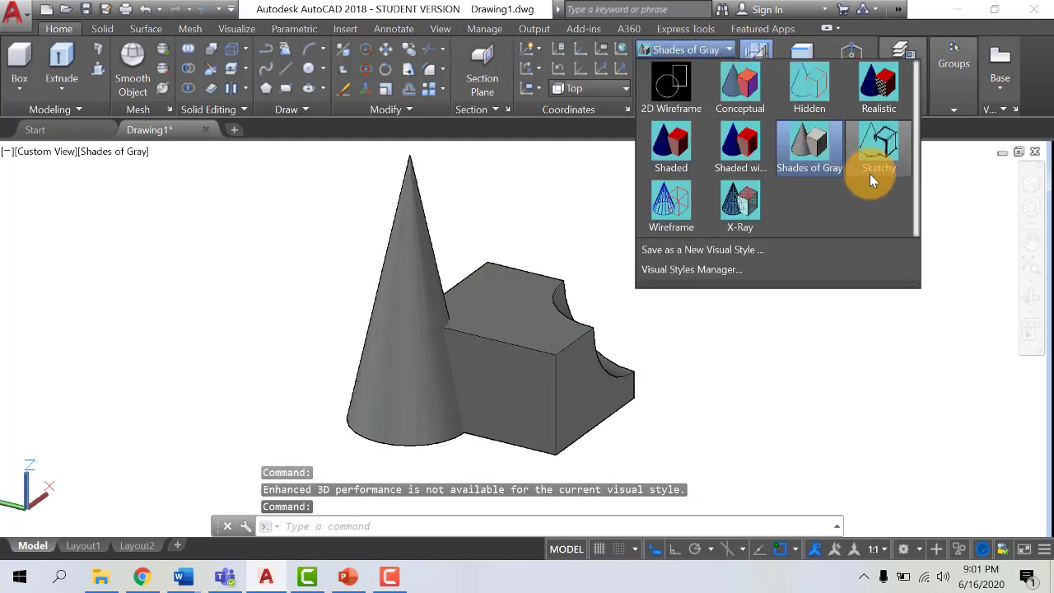
pyautogui.click(884, 147)
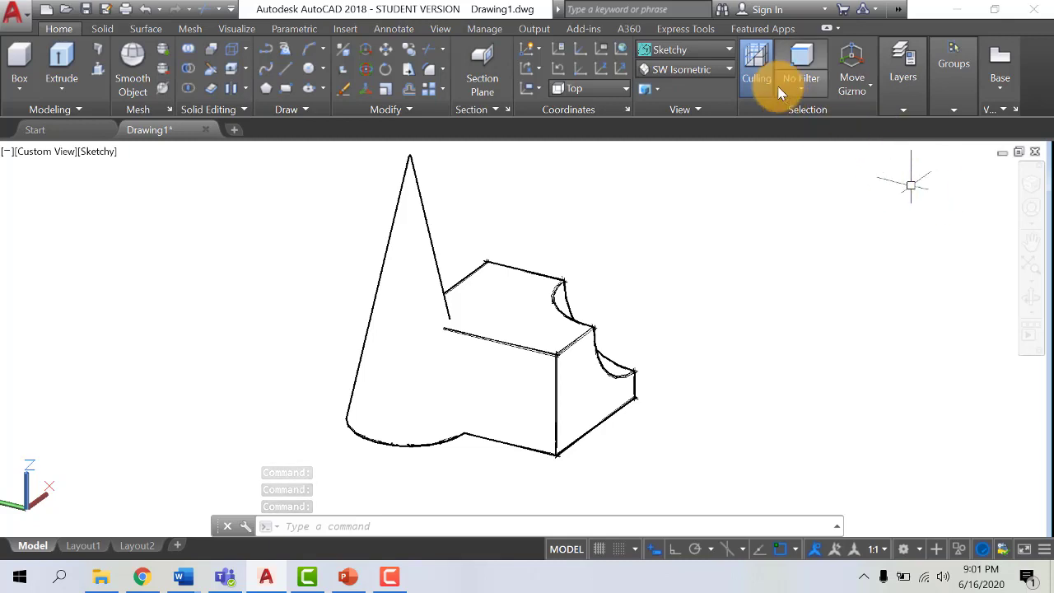
# - Display the model in the Wireframe visual style, followed by the X-Ray style
pyautogui.click(731, 49)
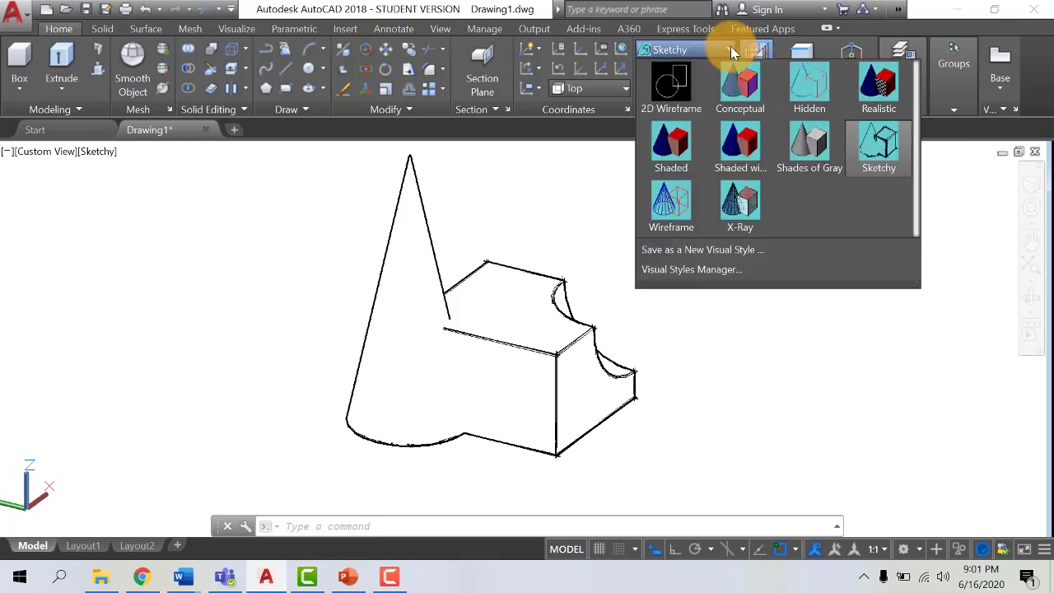
pyautogui.click(668, 205)
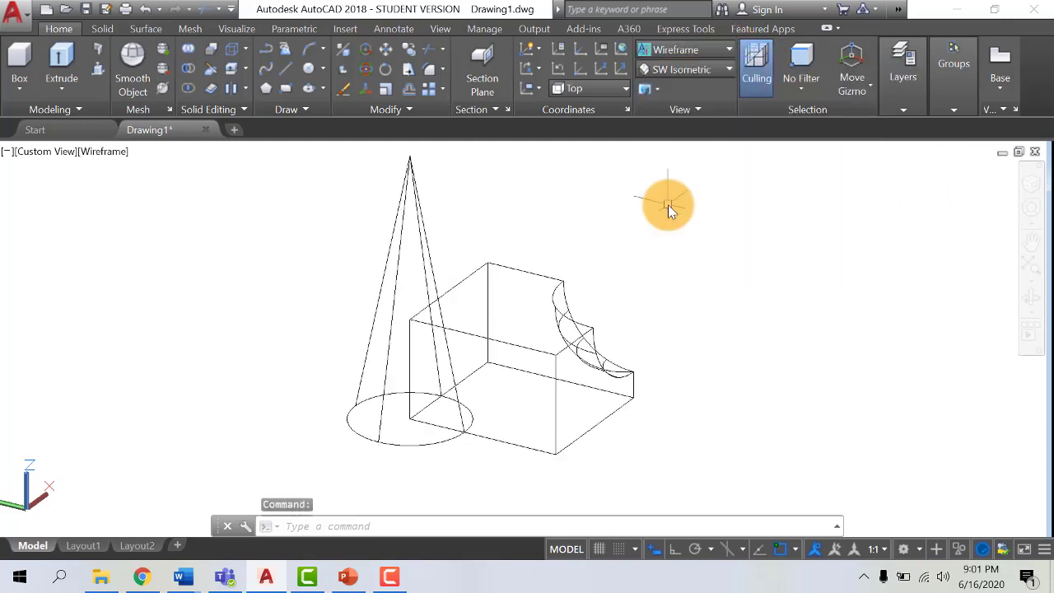
pyautogui.click(698, 53)
pyautogui.click(746, 205)
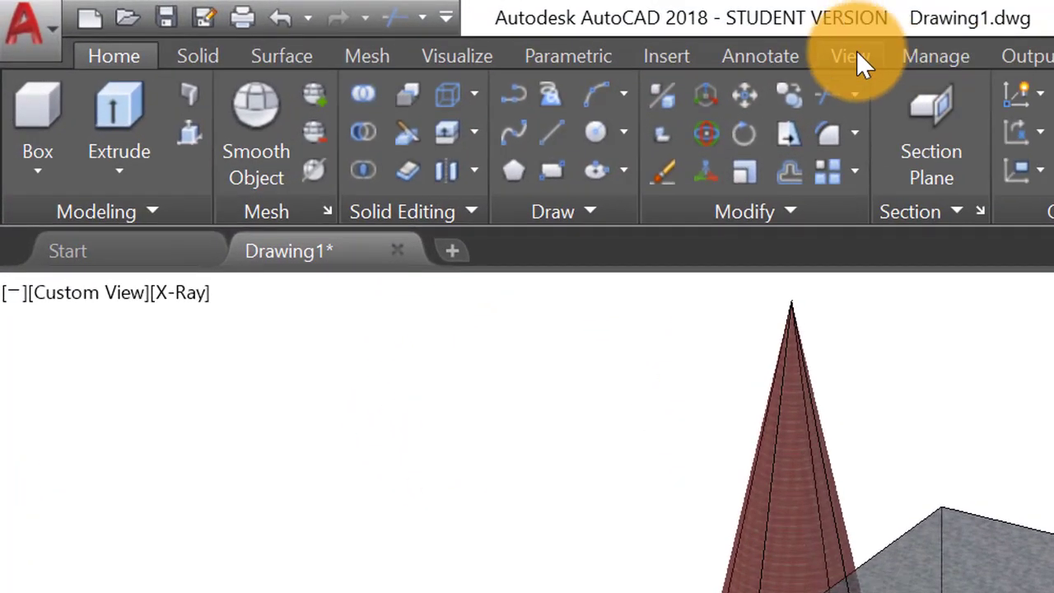
# - Turn the navigation bar off and back on, and turn on the ViewCube display
pyautogui.click(443, 30)
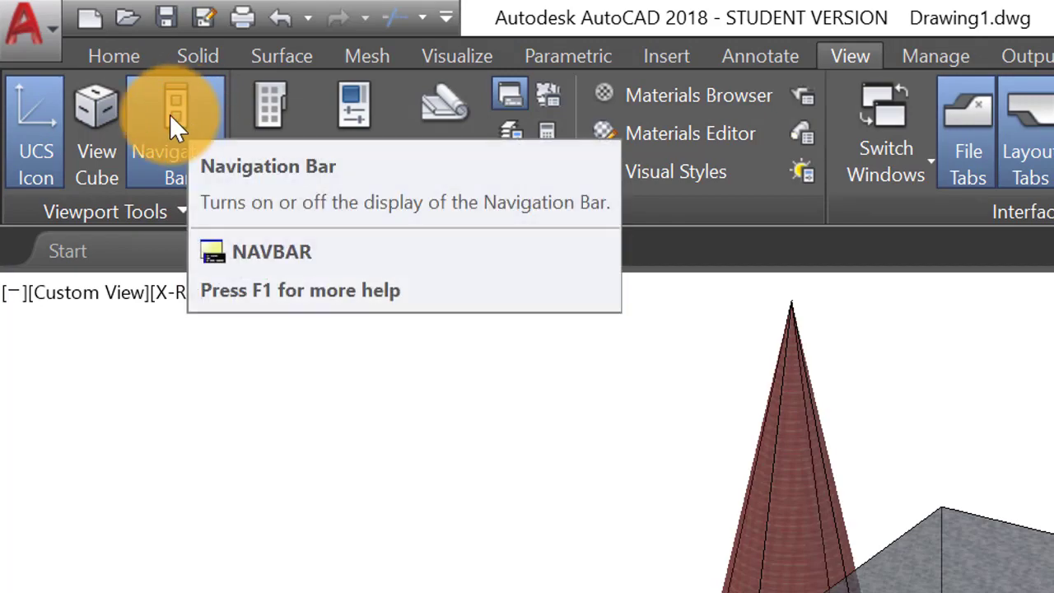
pyautogui.click(146, 124)
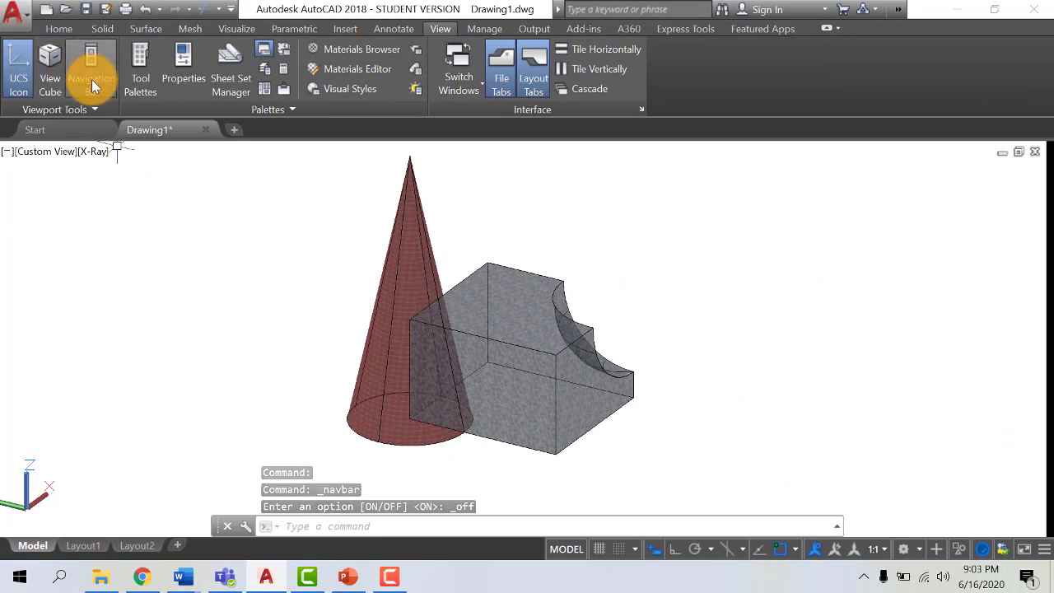
pyautogui.click(89, 83)
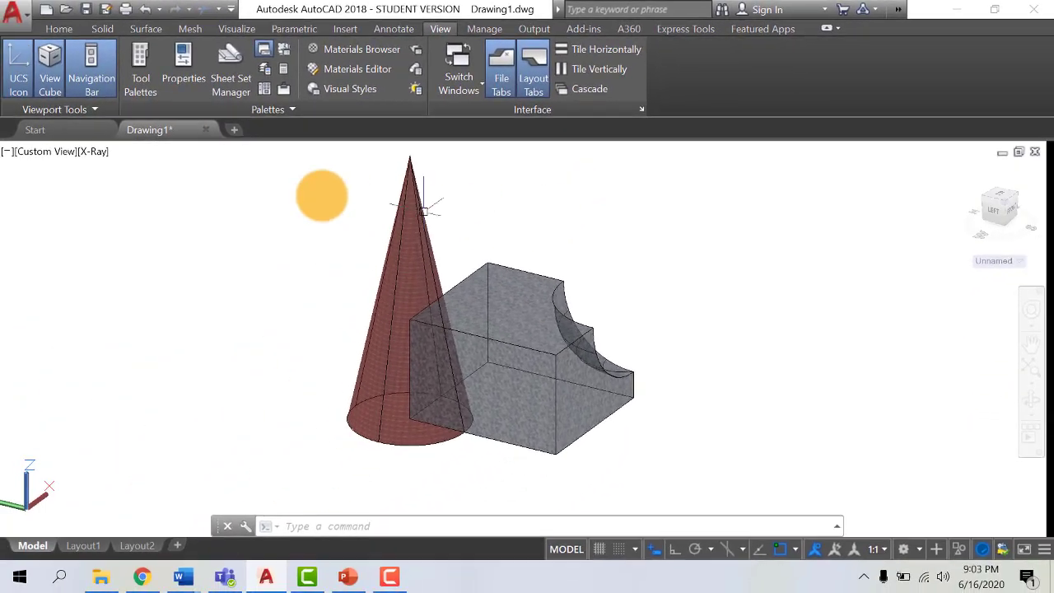
# - Turn the UCS icon off and back on, and return to the home modeling tools
pyautogui.click(20, 81)
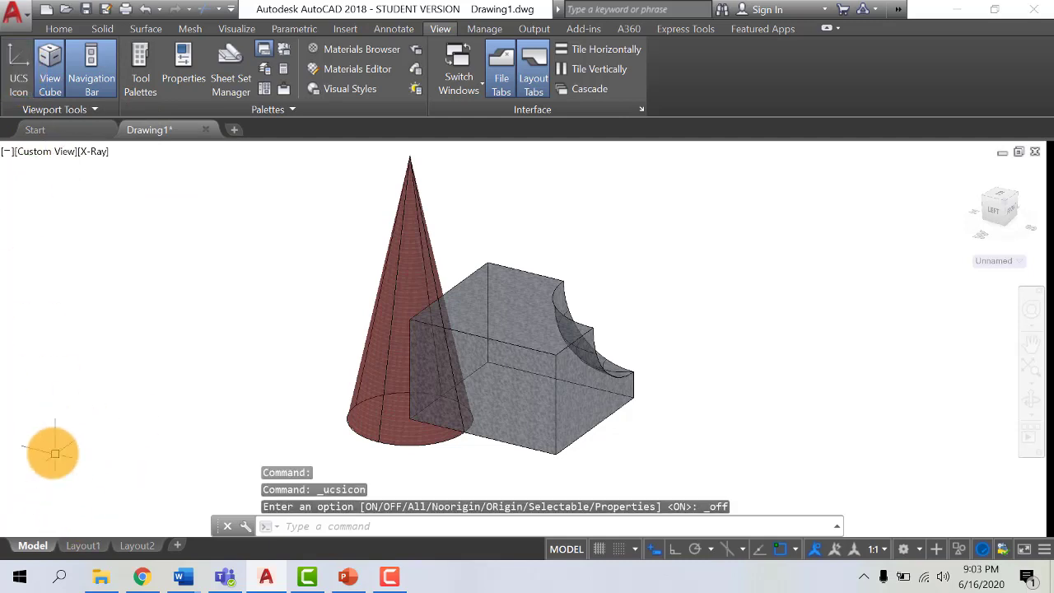
pyautogui.click(18, 79)
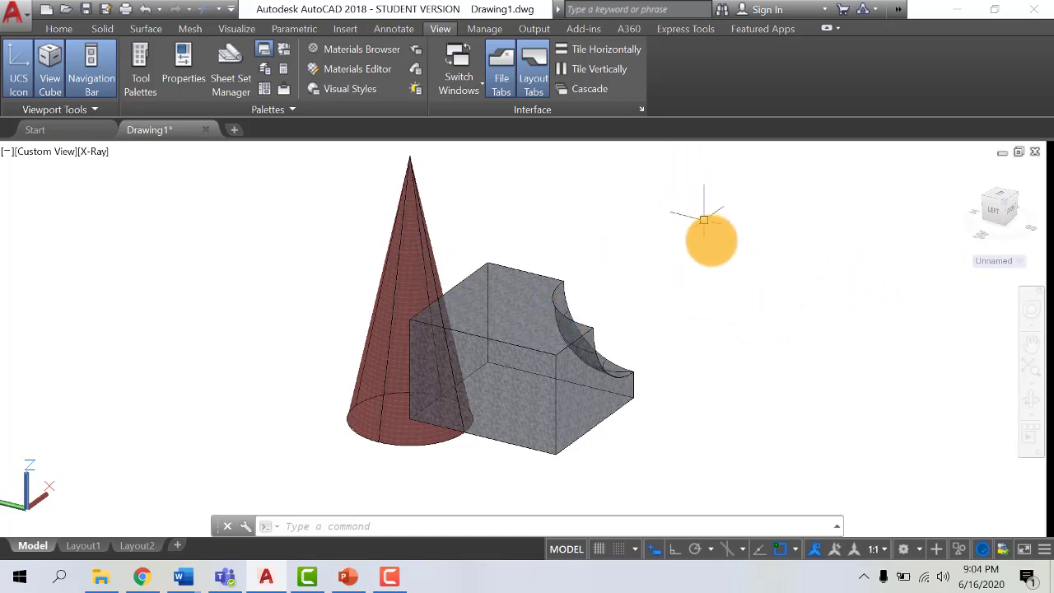
pyautogui.click(56, 29)
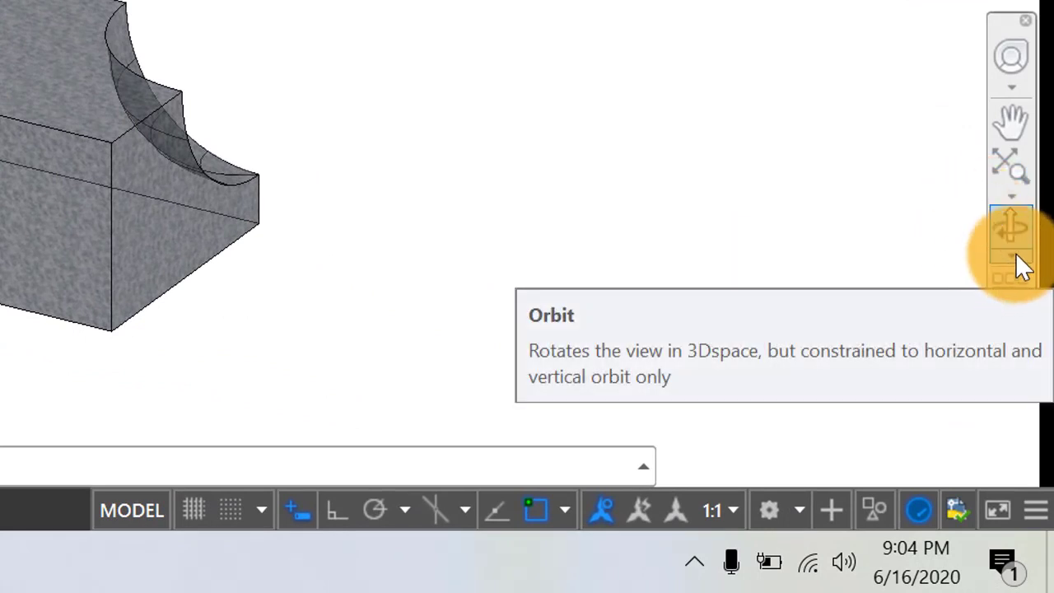
pyautogui.click(1017, 258)
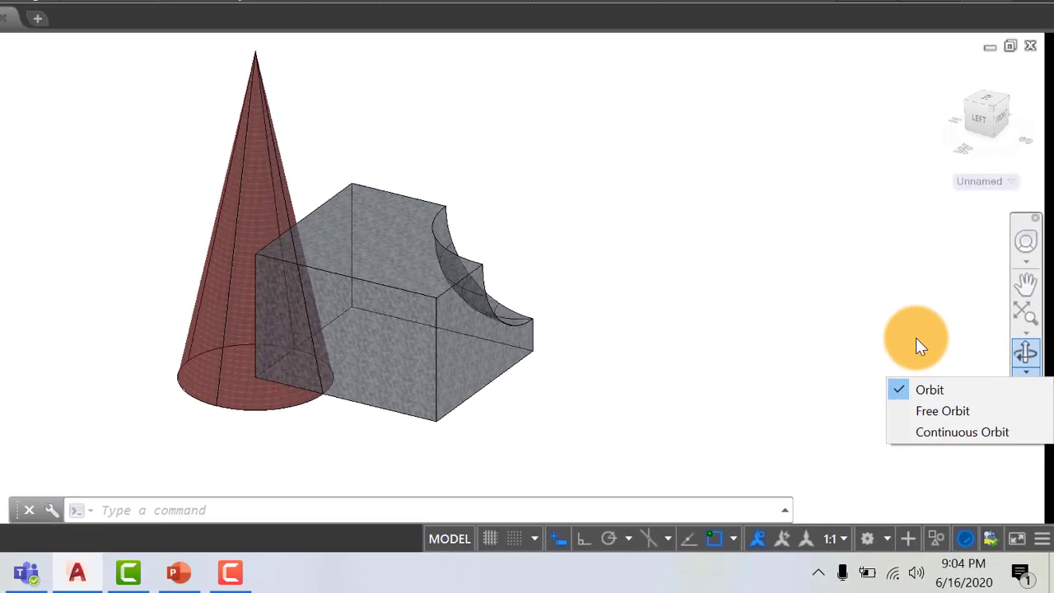
pyautogui.click(860, 213)
pyautogui.click(951, 392)
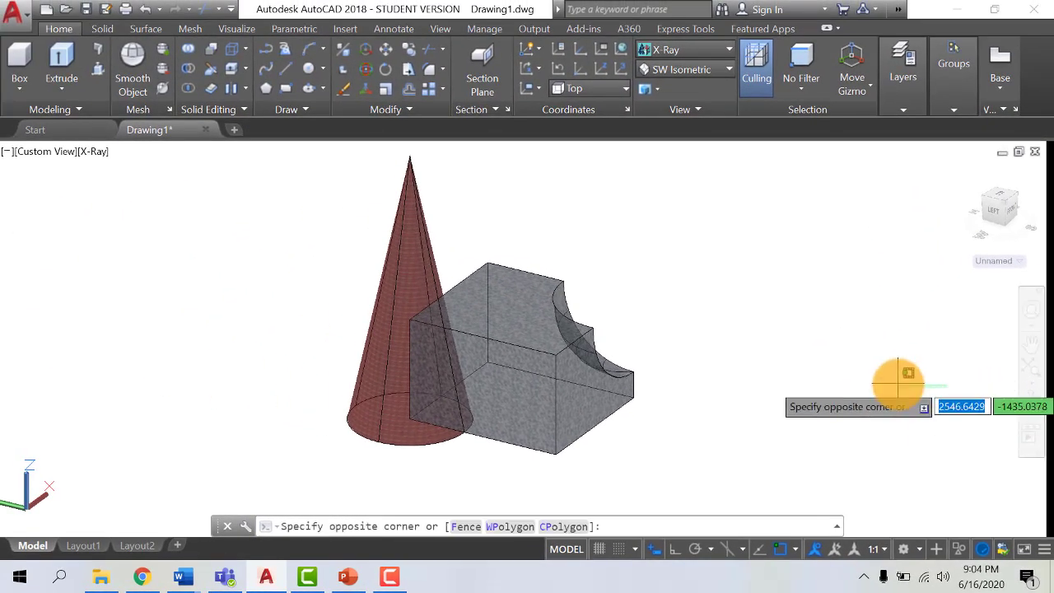
pyautogui.press('Escape')
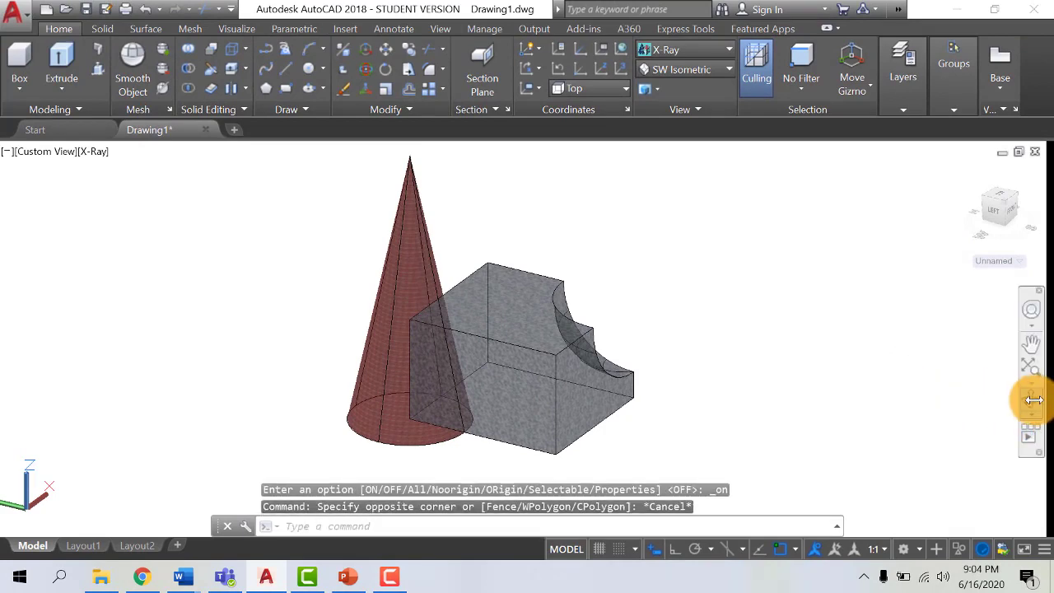
# - Rotate the cone and box with the constrained Orbit tool to a view facing mostly the front, and exit the tool
pyautogui.click(1033, 400)
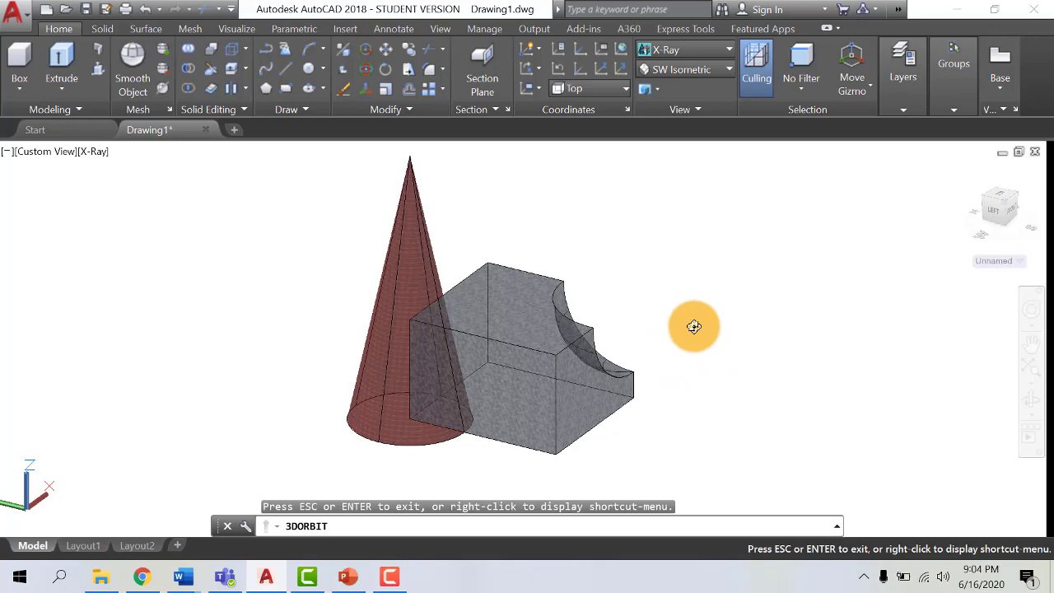
pyautogui.moveTo(663, 363); pyautogui.dragTo(404, 379)
pyautogui.moveTo(421, 426); pyautogui.dragTo(630, 325)
pyautogui.moveTo(442, 363); pyautogui.dragTo(374, 379)
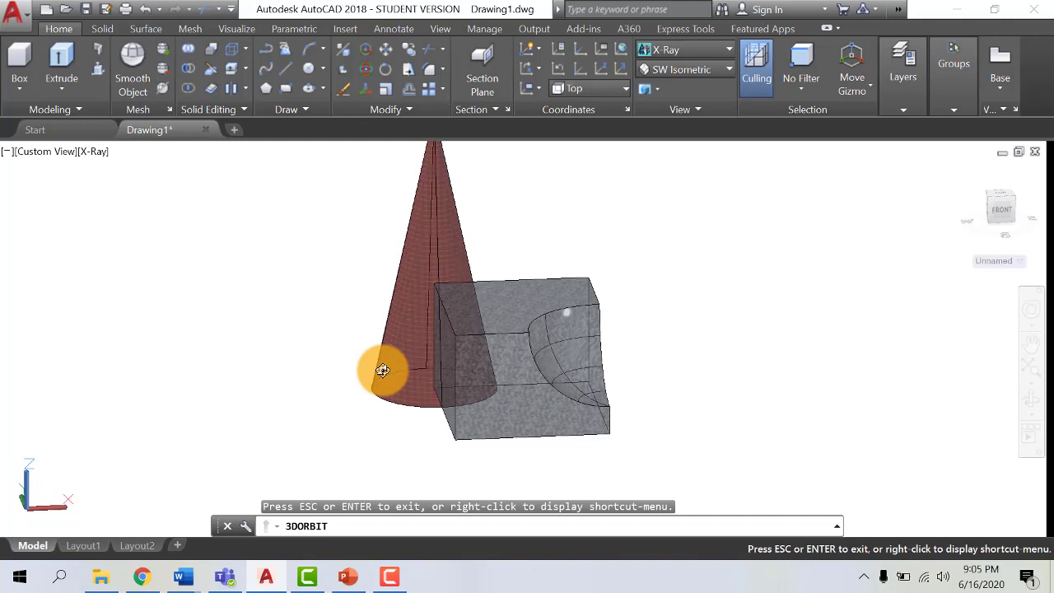
pyautogui.rightClick(675, 238)
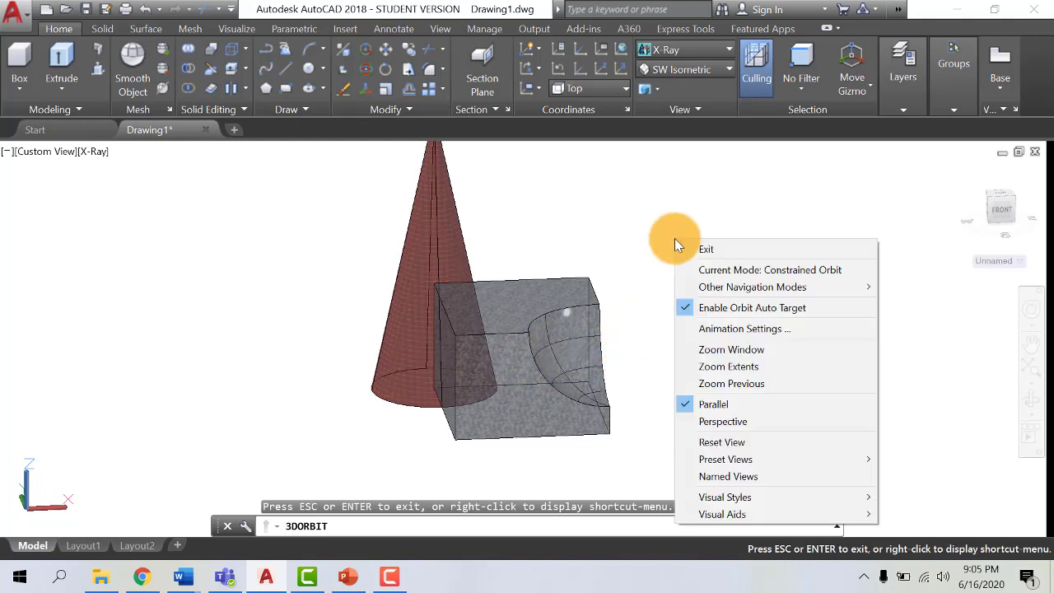
pyautogui.click(706, 247)
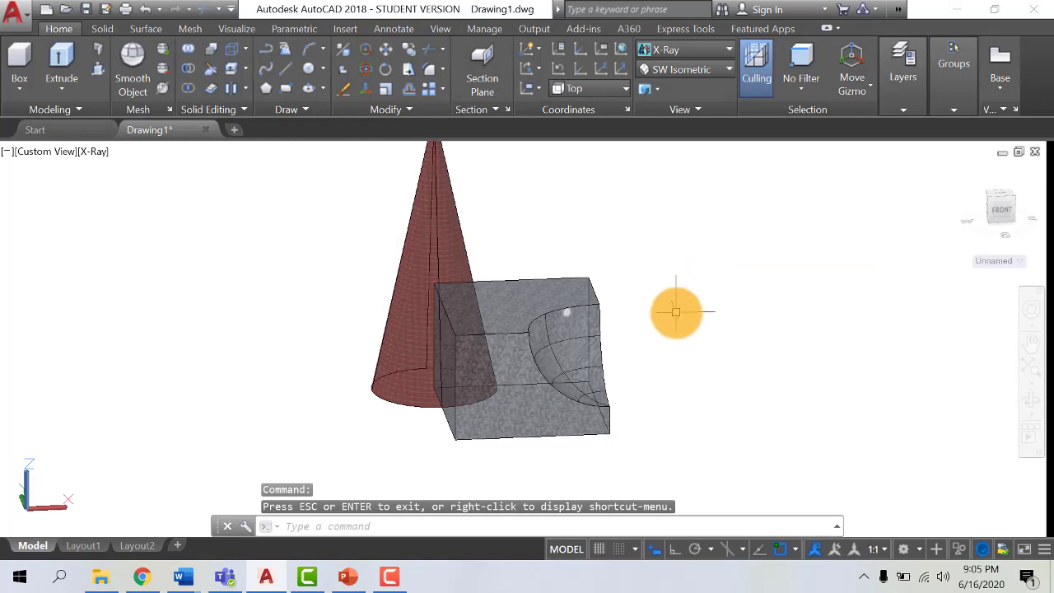
# - Rotate the model with Free Orbit to a tilted view from below, and exit the tool
pyautogui.click(1032, 414)
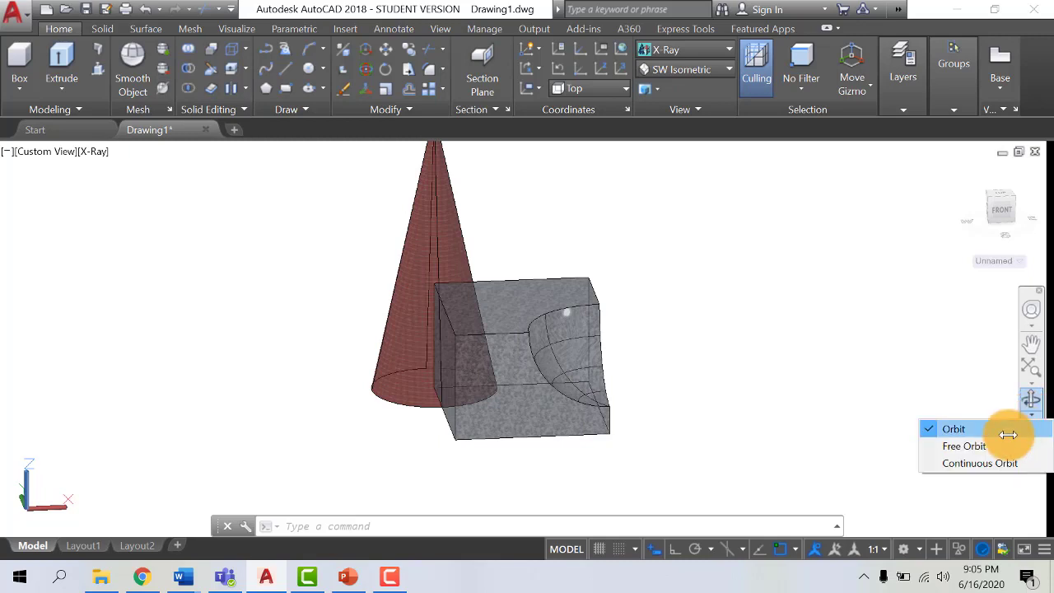
pyautogui.click(964, 446)
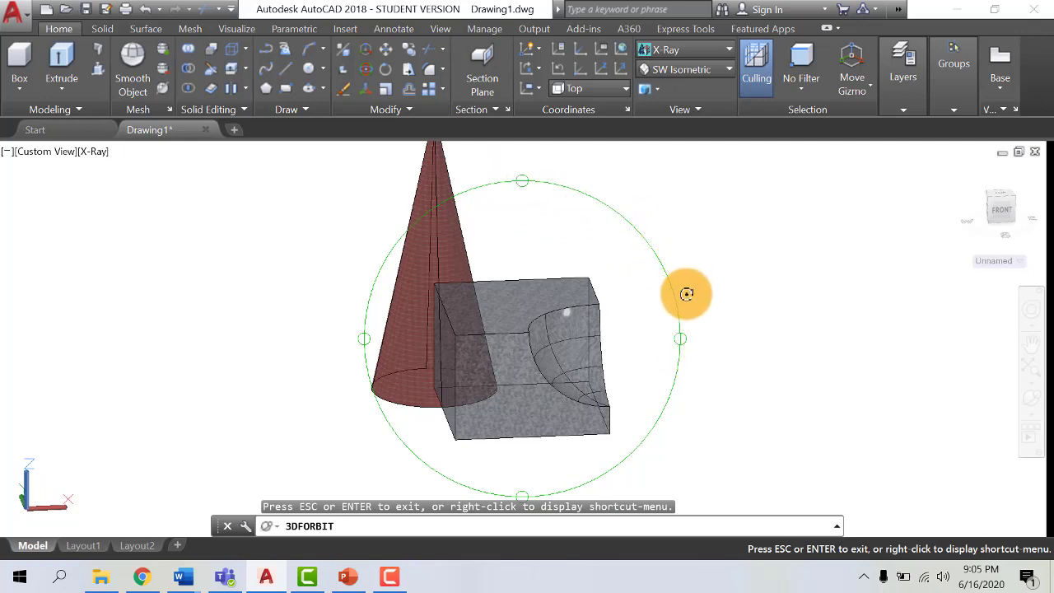
pyautogui.moveTo(698, 318); pyautogui.dragTo(468, 327)
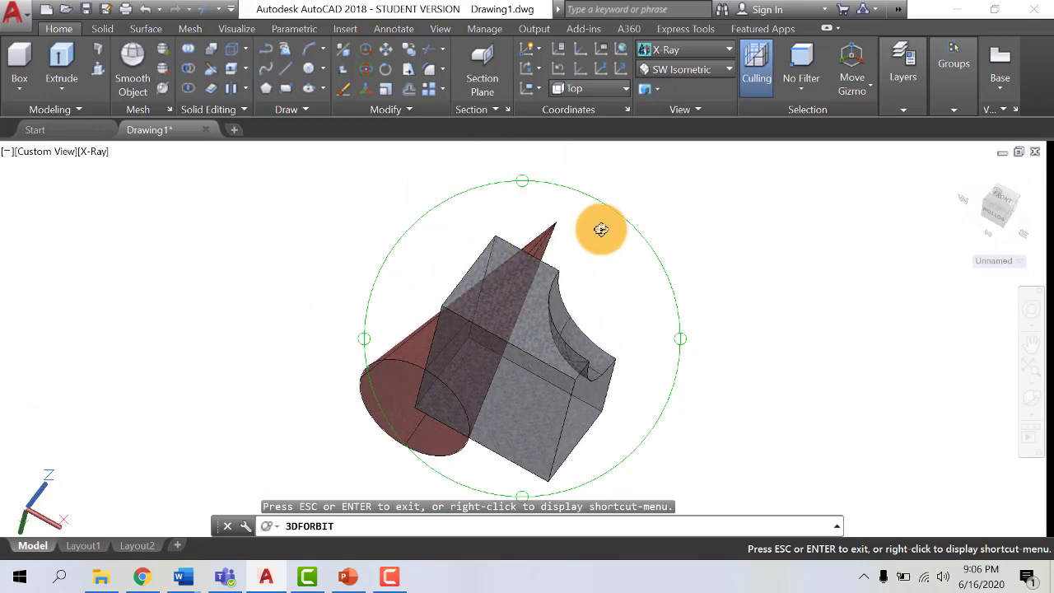
pyautogui.press('Escape')
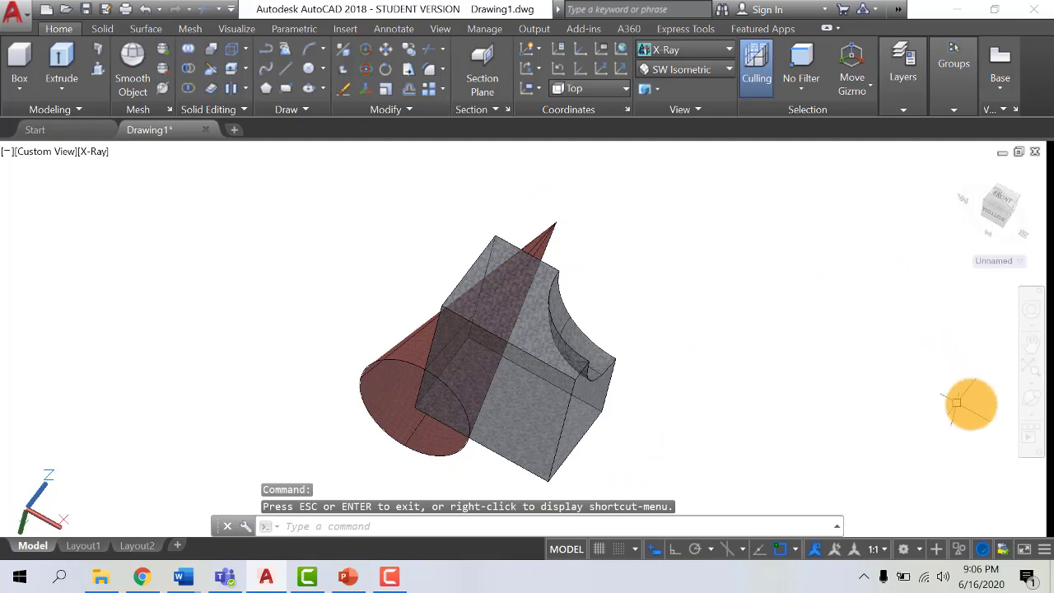
# - Set the model spinning with Continuous Orbit, stop the motion and exit the tool
pyautogui.click(1032, 412)
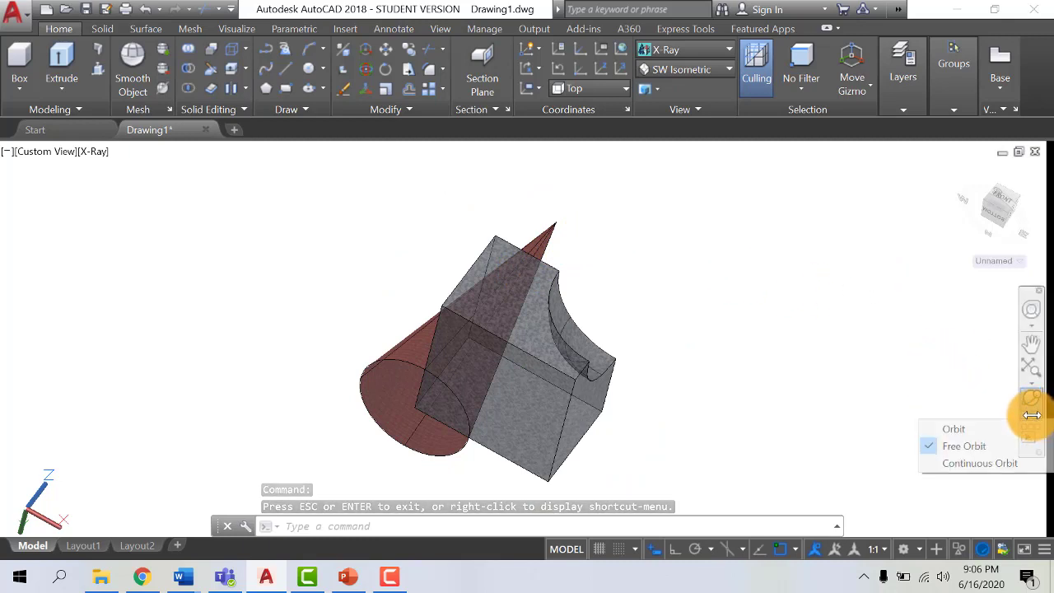
pyautogui.click(937, 462)
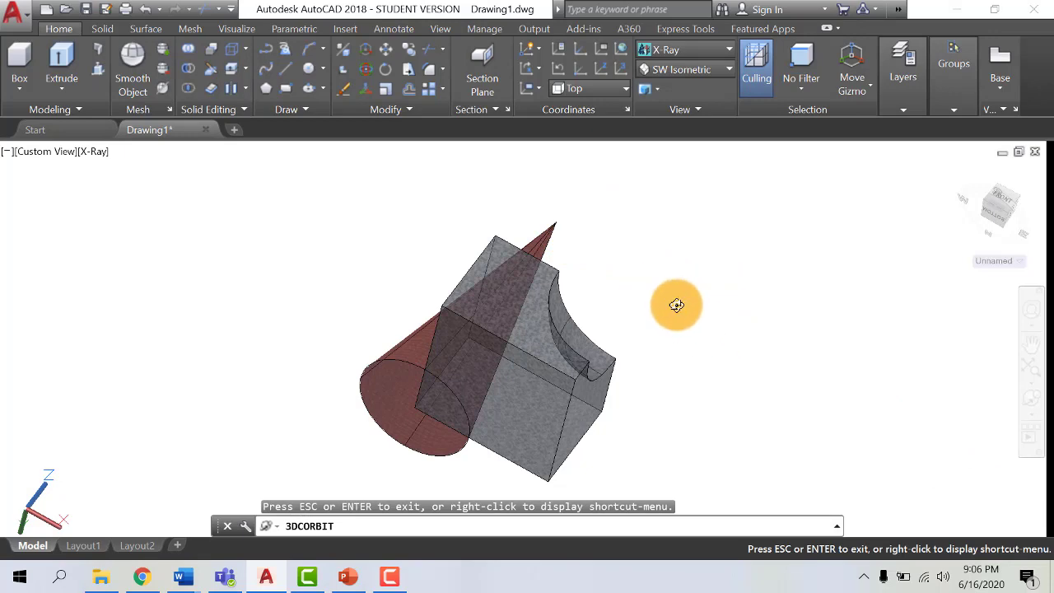
pyautogui.moveTo(678, 304); pyautogui.dragTo(631, 346)
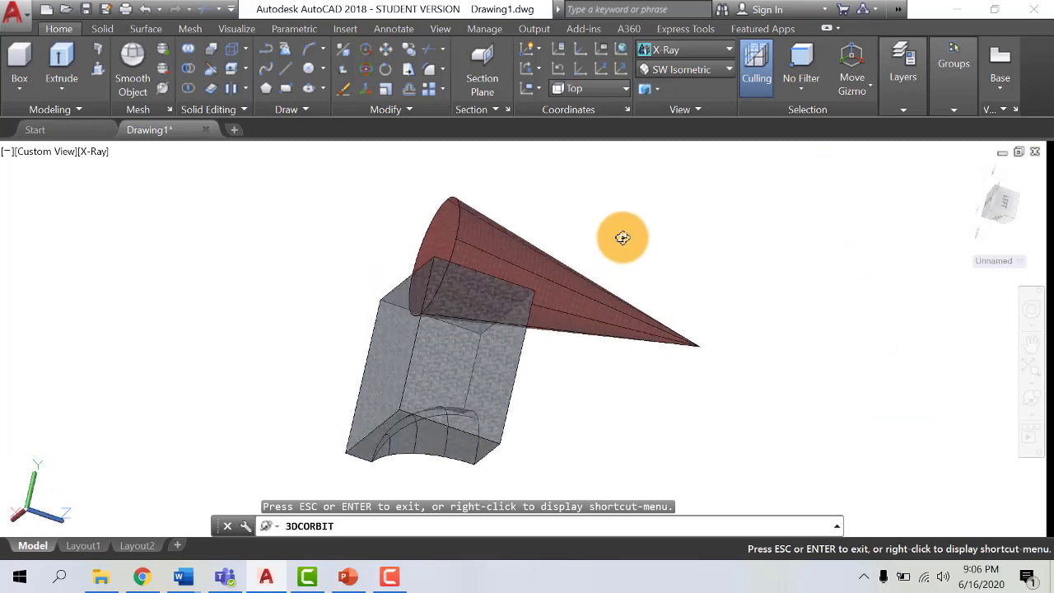
pyautogui.press('Escape')
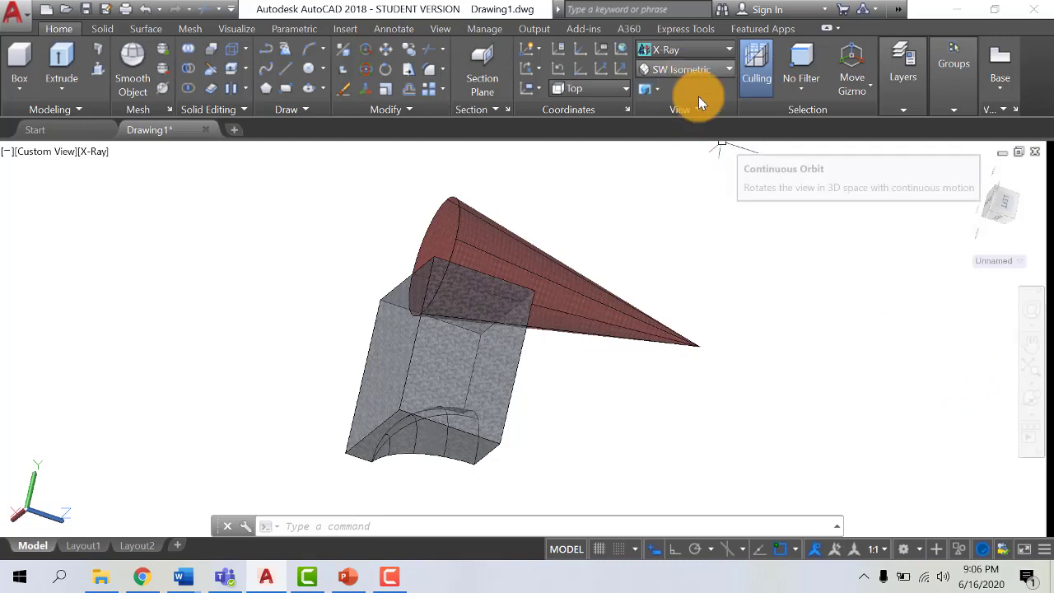
# - Restore the SW Isometric view and center the cone and box in the viewport
pyautogui.click(729, 67)
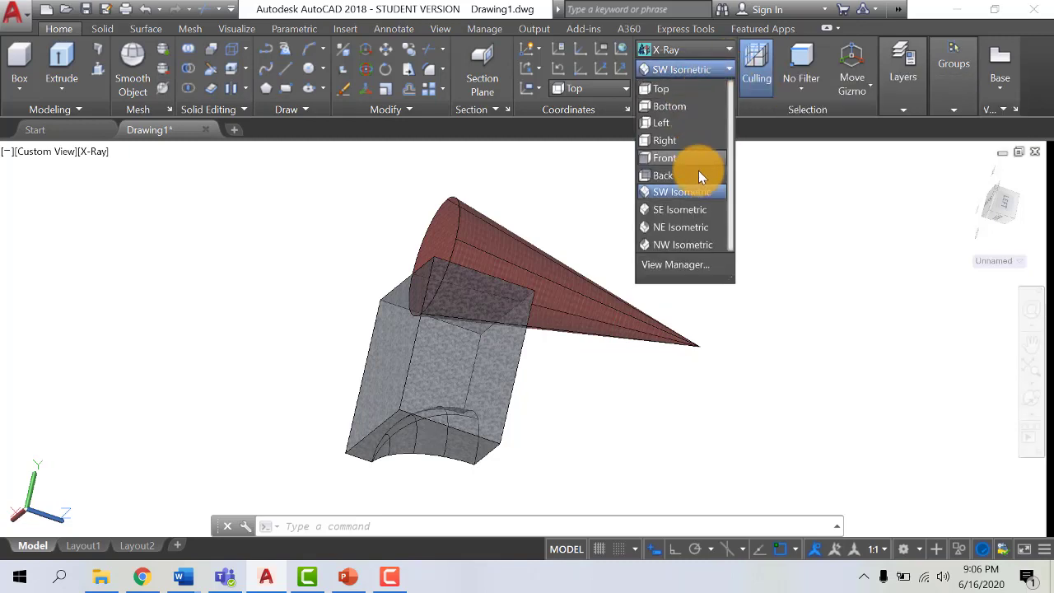
pyautogui.click(691, 193)
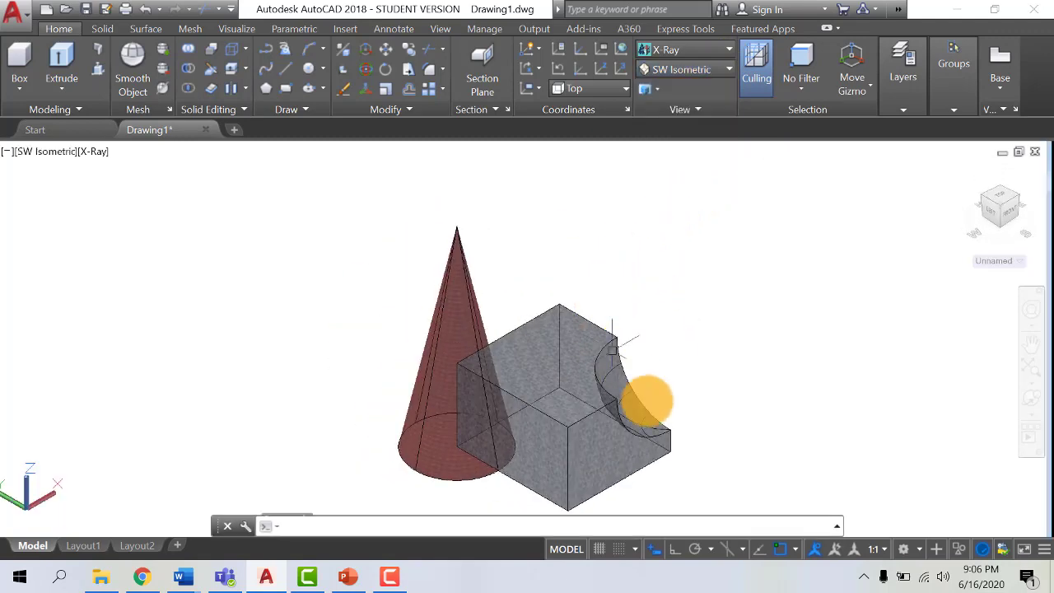
pyautogui.moveTo(714, 376); pyautogui.dragTo(650, 298, button='middle')
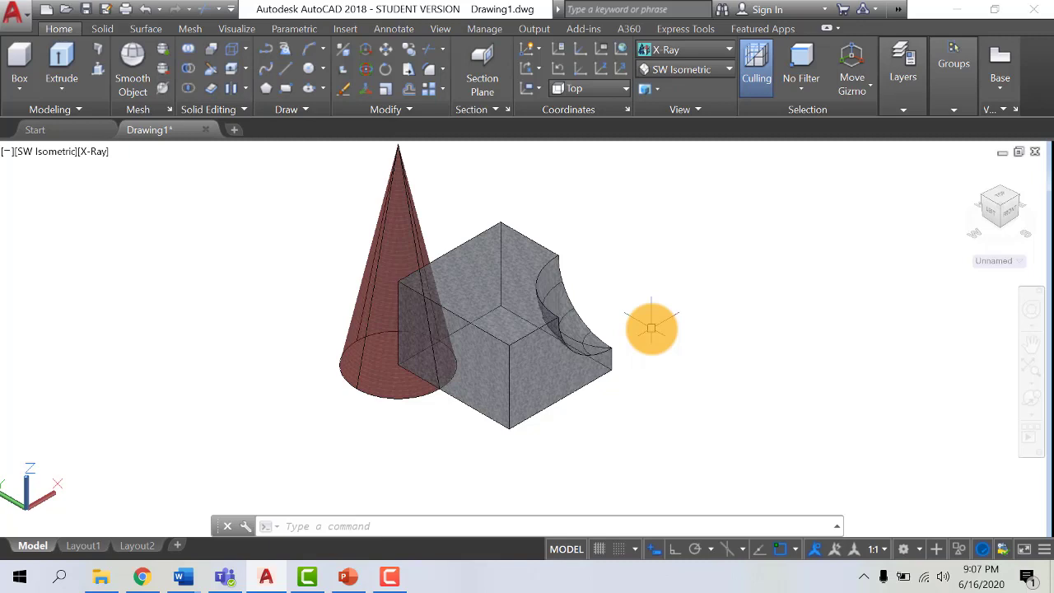
# - Start Free Orbit, switch the projection to Perspective and bring the cone and box back into view
pyautogui.click(1036, 419)
pyautogui.click(956, 441)
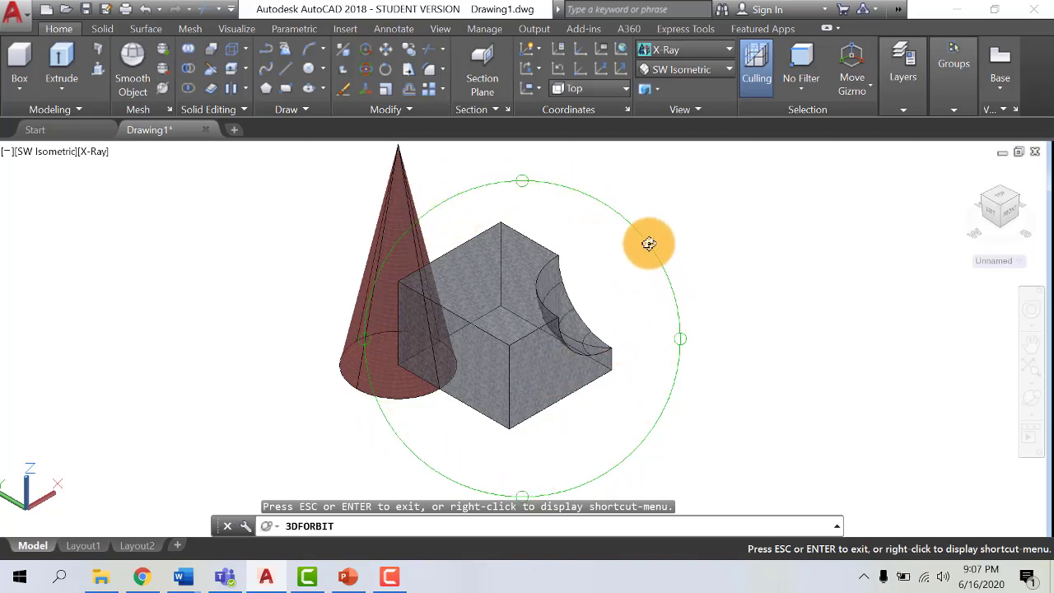
pyautogui.rightClick(713, 205)
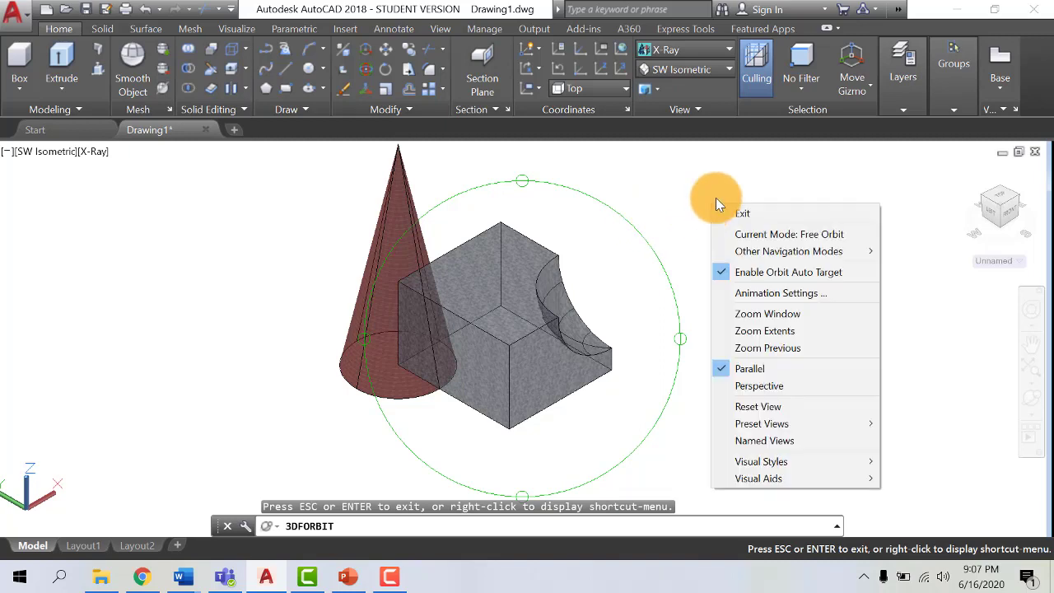
pyautogui.click(719, 387)
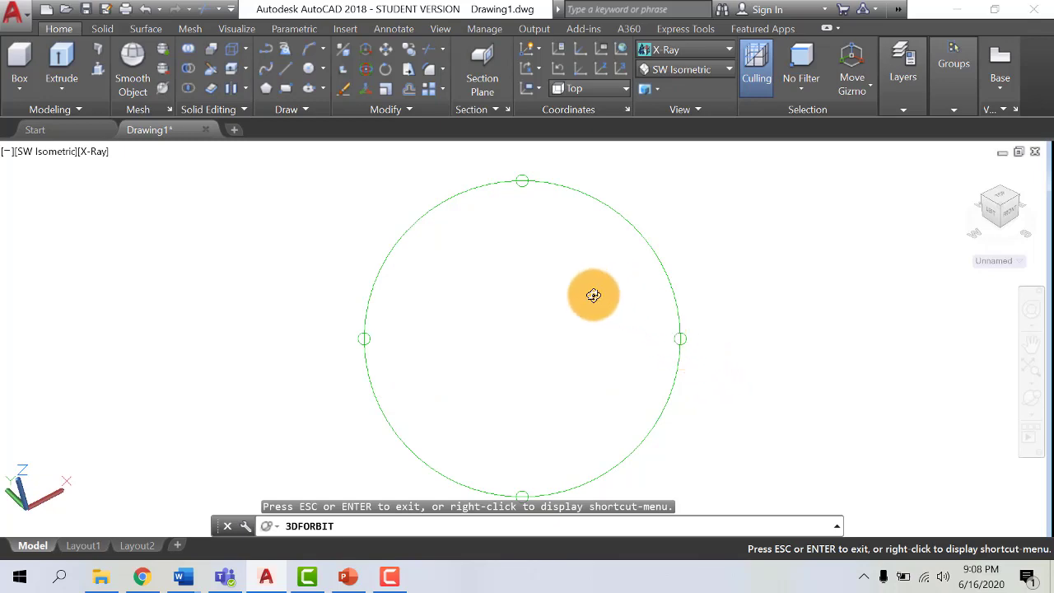
pyautogui.scroll(-5, 593, 295)
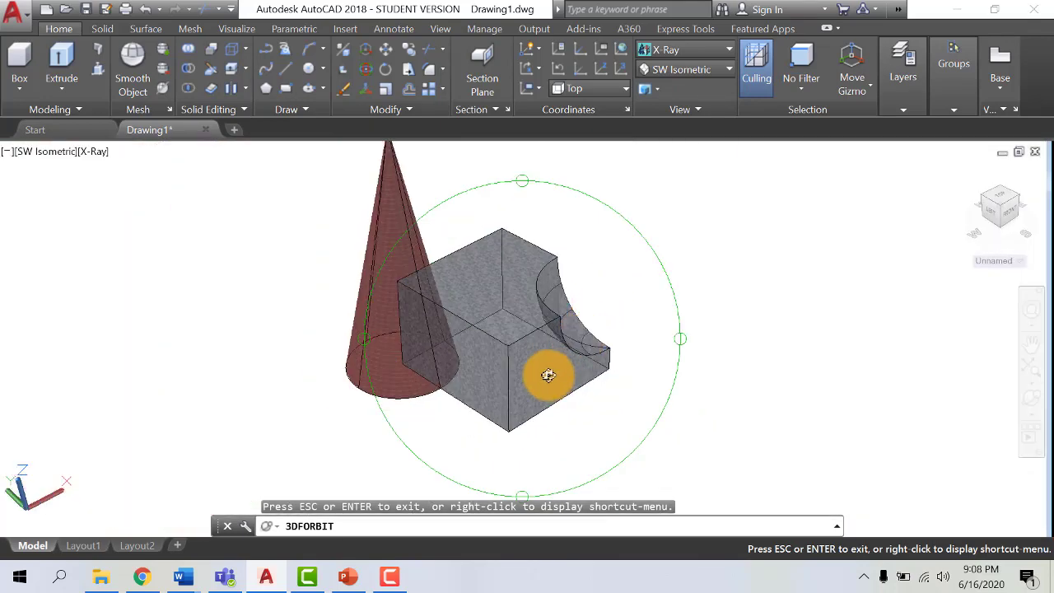
pyautogui.scroll(1, 545, 391)
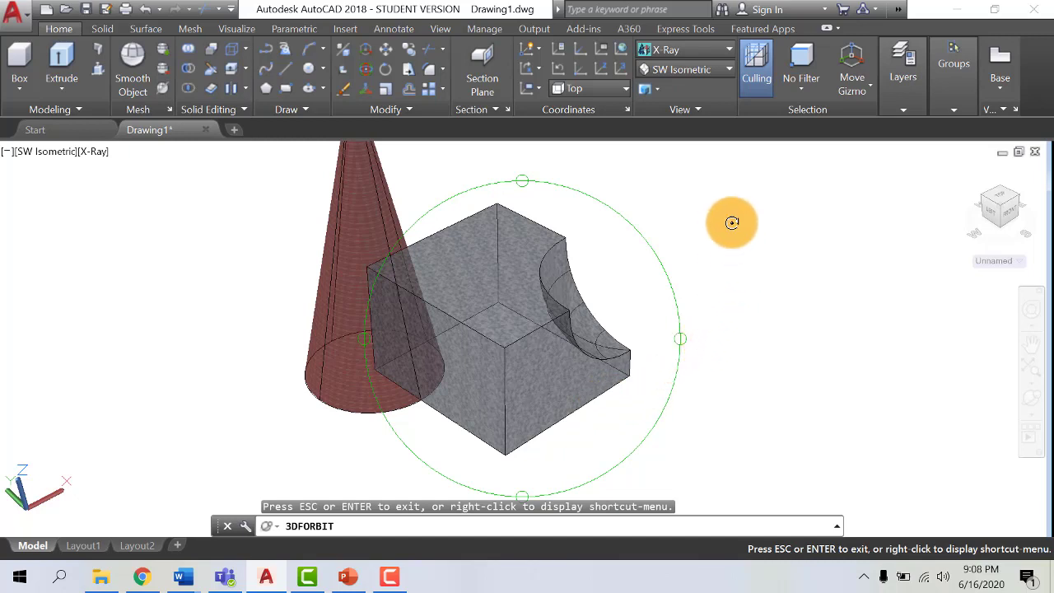
# - Switch the projection back to Parallel and exit Free Orbit
pyautogui.rightClick(691, 227)
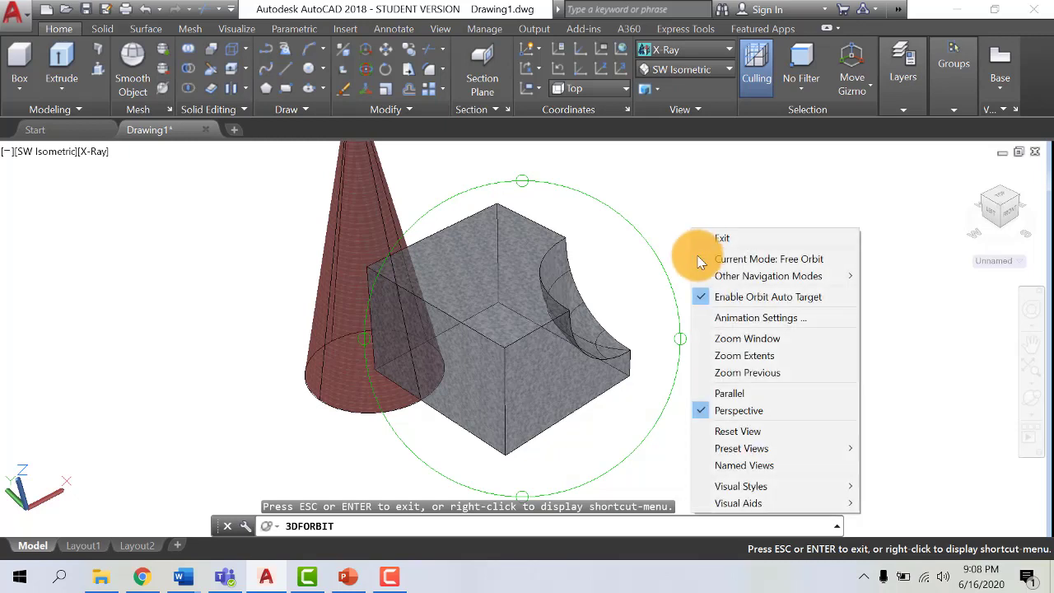
pyautogui.click(700, 395)
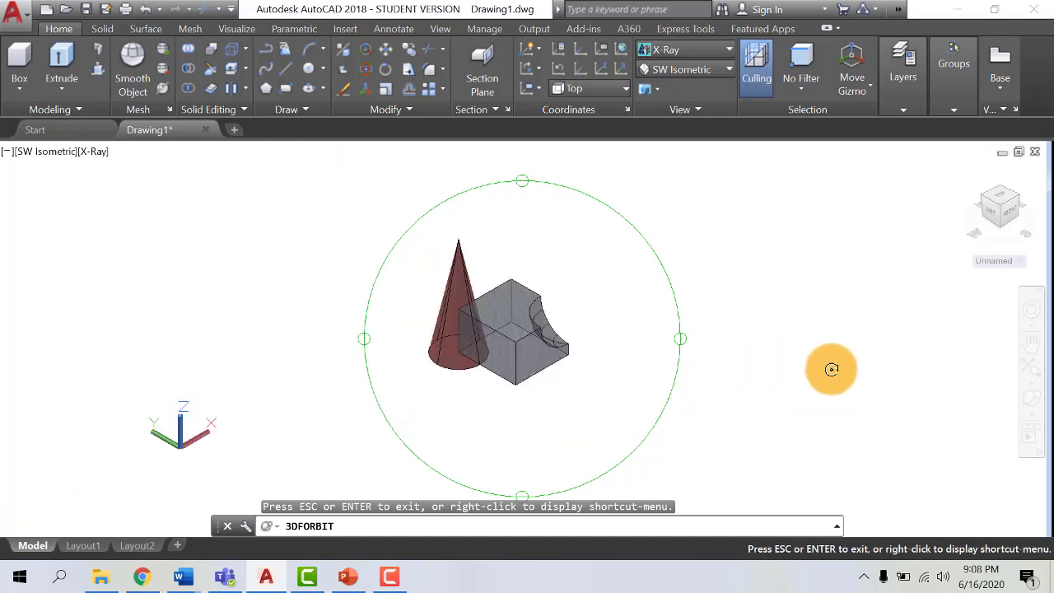
pyautogui.press('Escape')
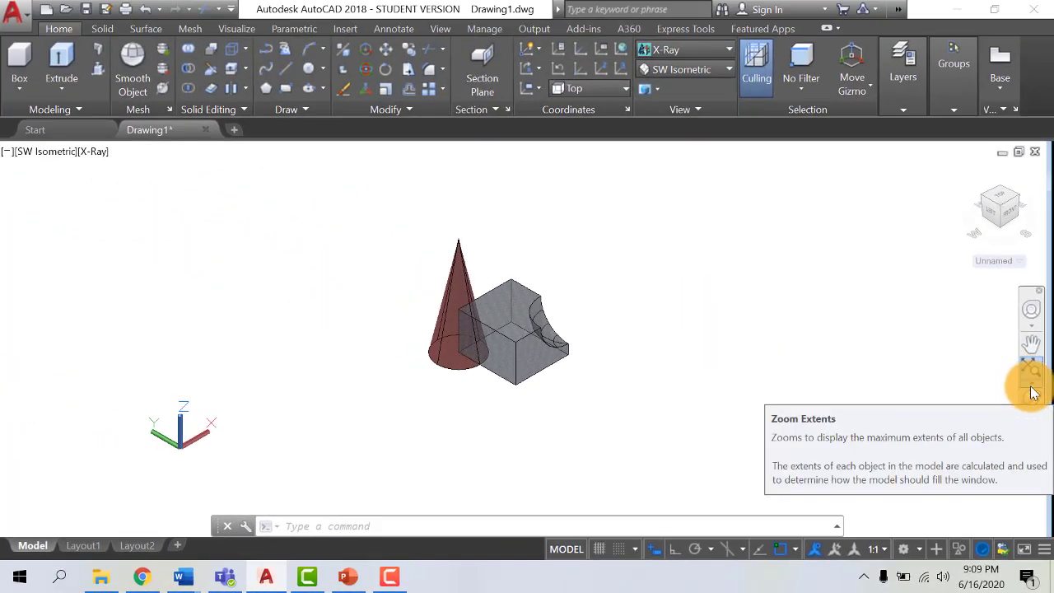
# - Examine the available zoom modes and try the Zoom command's Dynamic option on the cone and box before cancelling it
pyautogui.click(1035, 393)
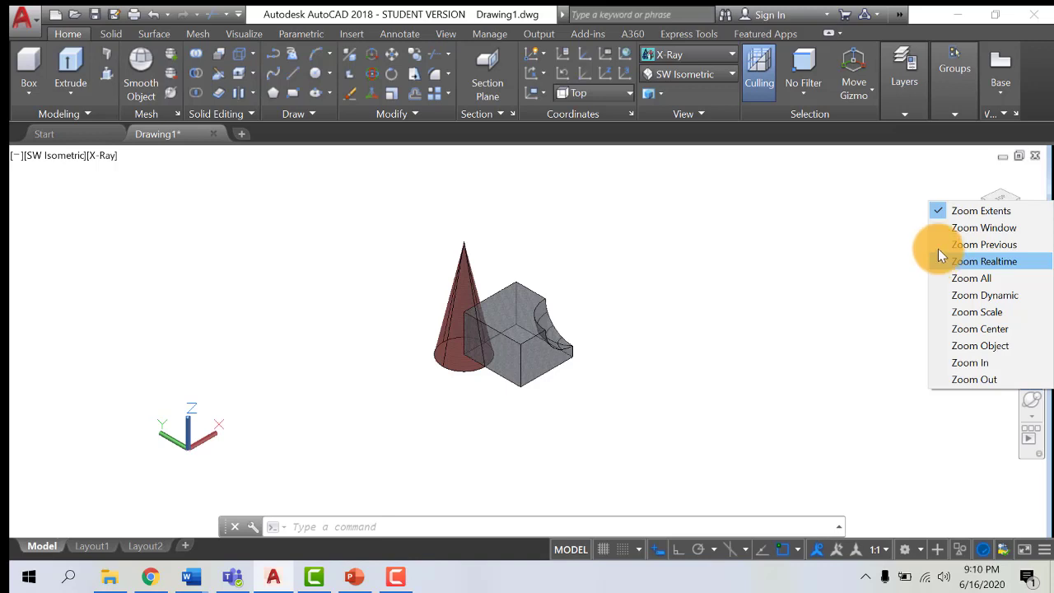
pyautogui.press('Escape')
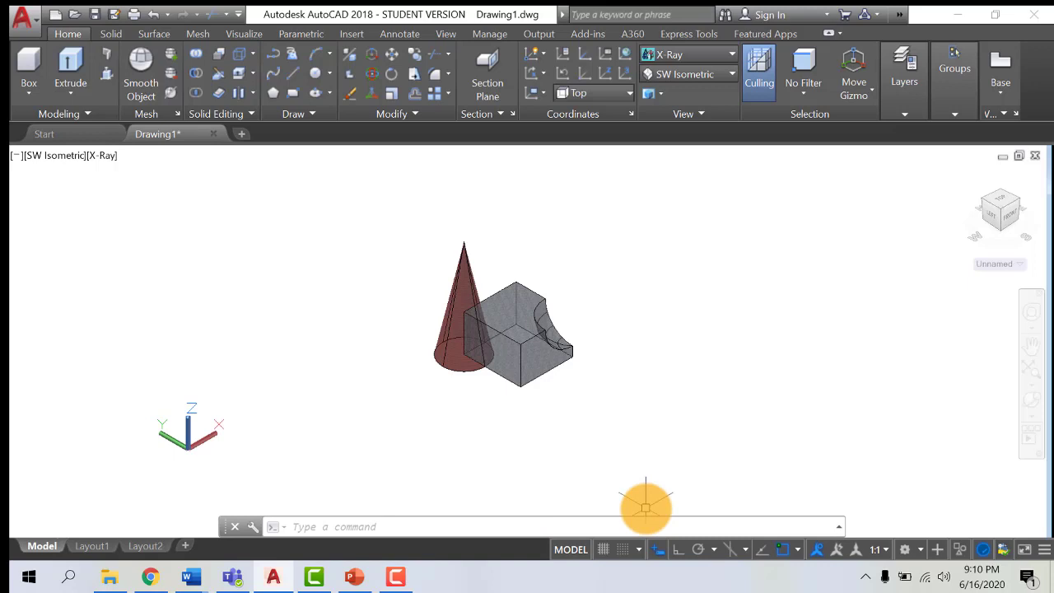
pyautogui.write('ZOOM')
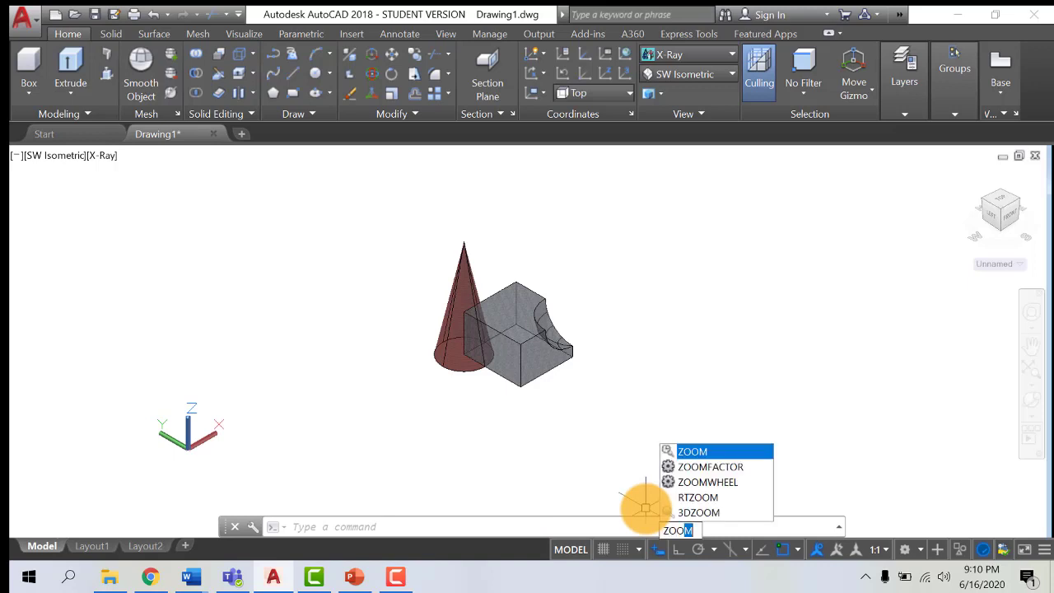
pyautogui.press('Return')
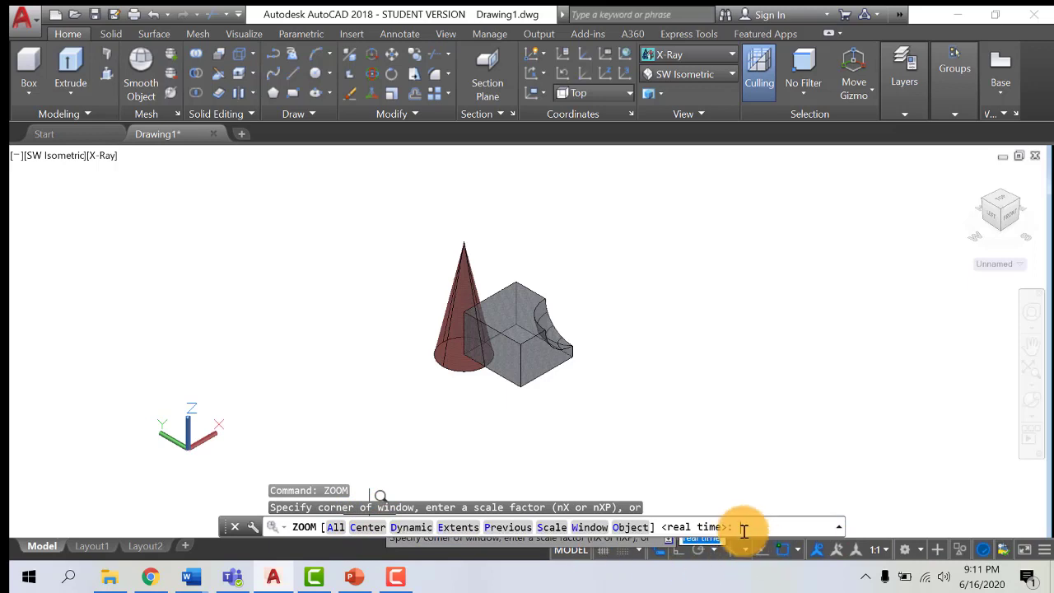
pyautogui.write('D')
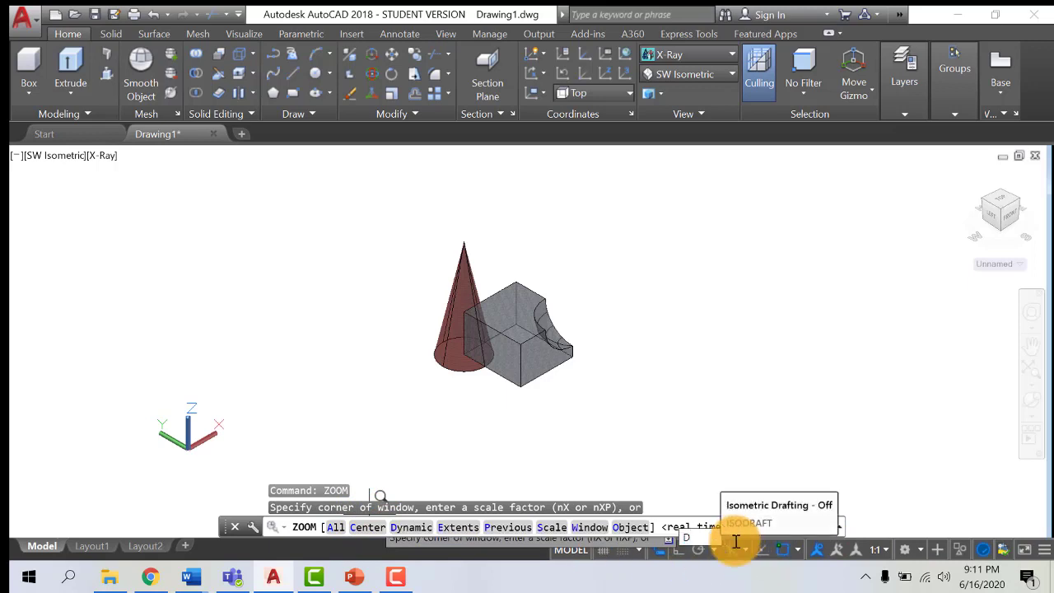
pyautogui.press('Return')
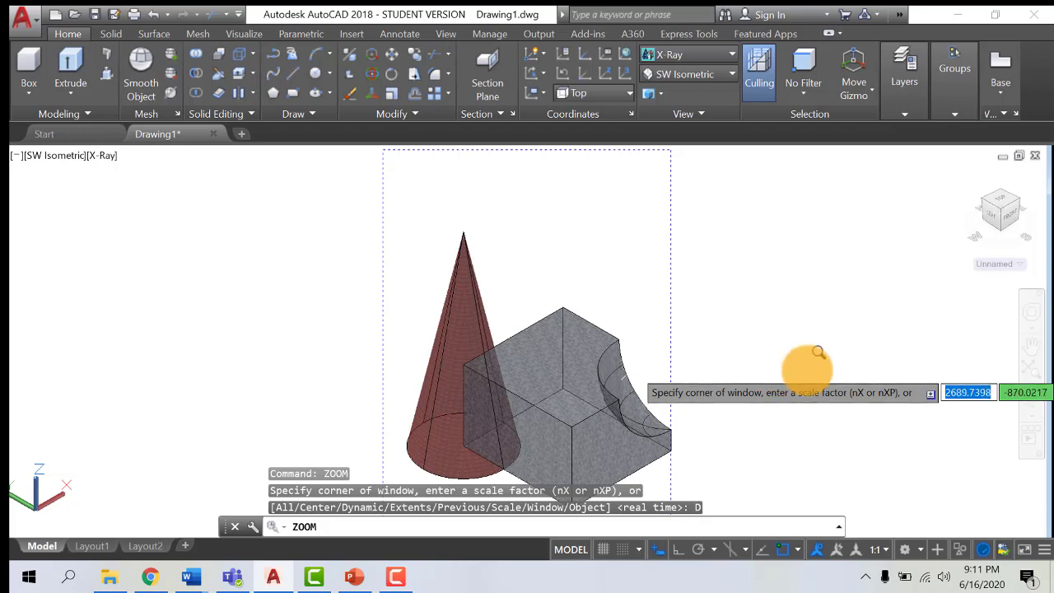
pyautogui.press('Escape')
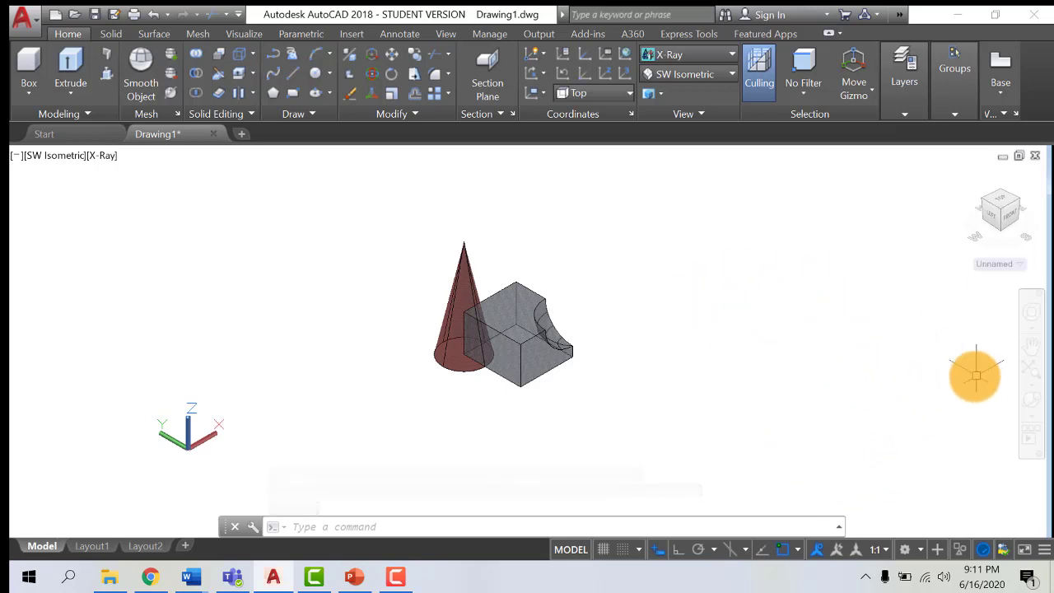
# - Pan the cone and box slightly up and to the left in the viewport and exit the Pan tool
pyautogui.click(1034, 347)
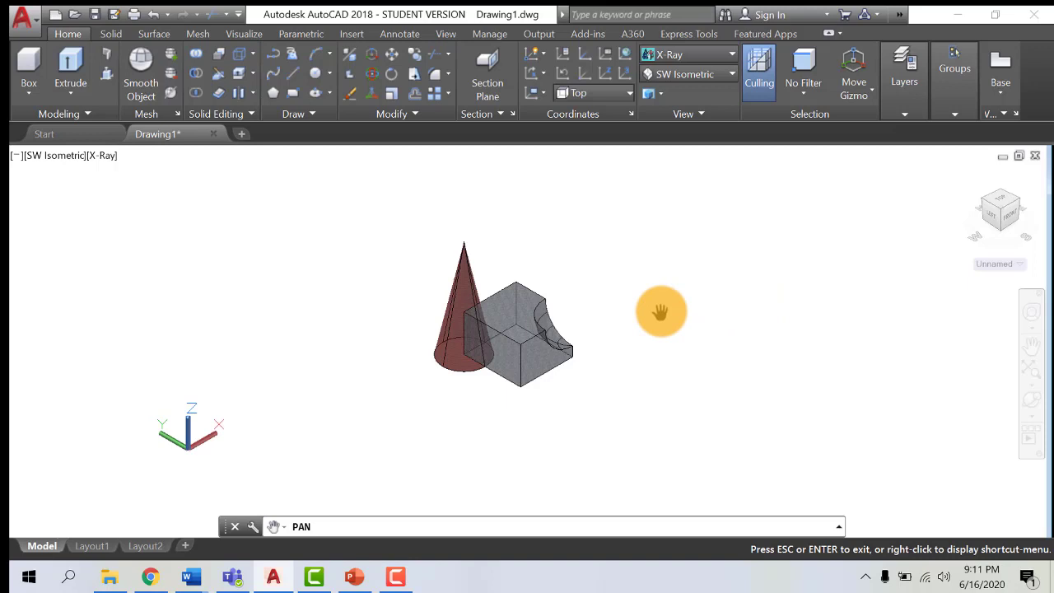
pyautogui.moveTo(661, 311)
pyautogui.mouseDown()
pyautogui.moveTo(762, 275)
pyautogui.moveTo(687, 337)
pyautogui.moveTo(365, 278)
pyautogui.moveTo(499, 360)
pyautogui.moveTo(713, 276)
pyautogui.moveTo(612, 262)
pyautogui.moveTo(615, 298)
pyautogui.moveTo(687, 273)
pyautogui.moveTo(563, 329)
pyautogui.moveTo(651, 302)
pyautogui.mouseUp()
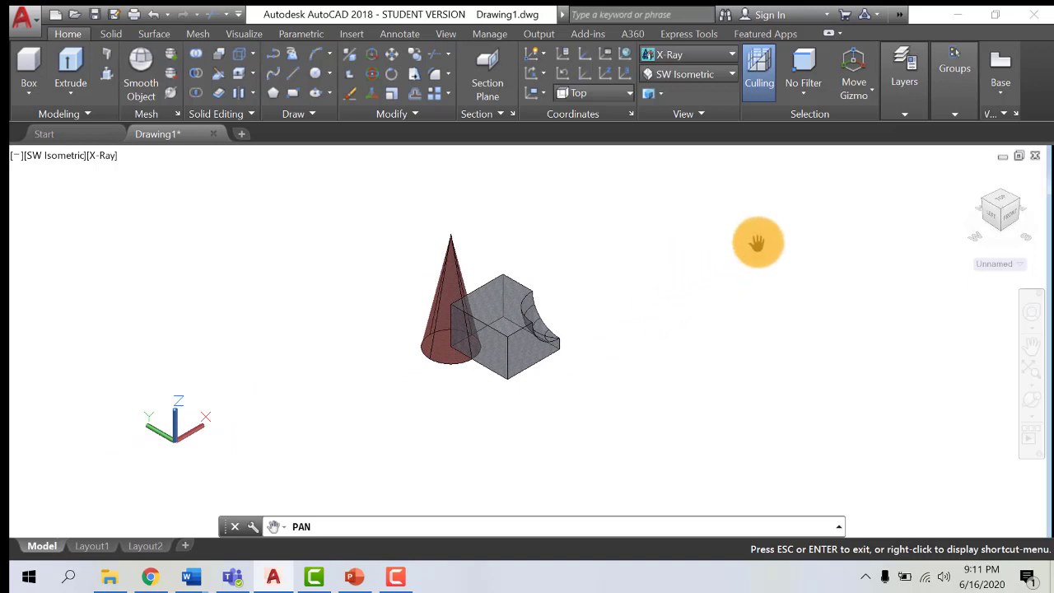
pyautogui.rightClick(758, 242)
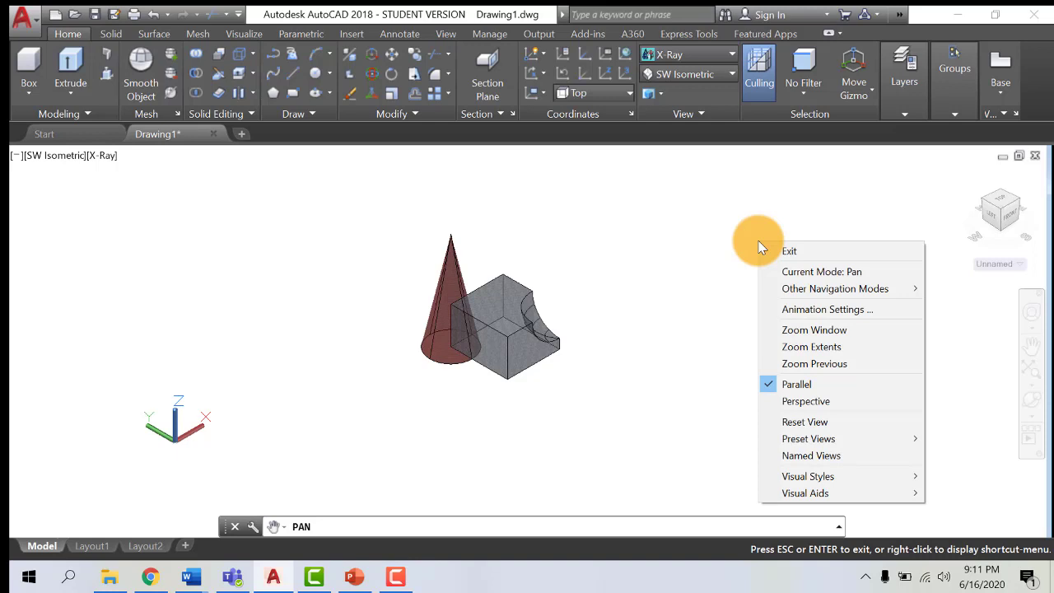
pyautogui.click(808, 250)
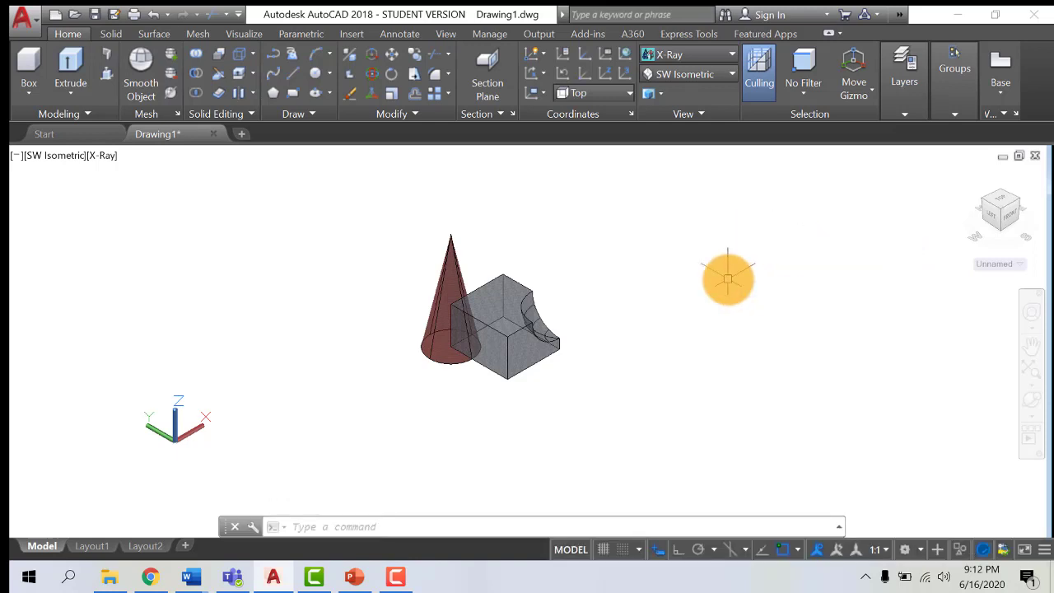